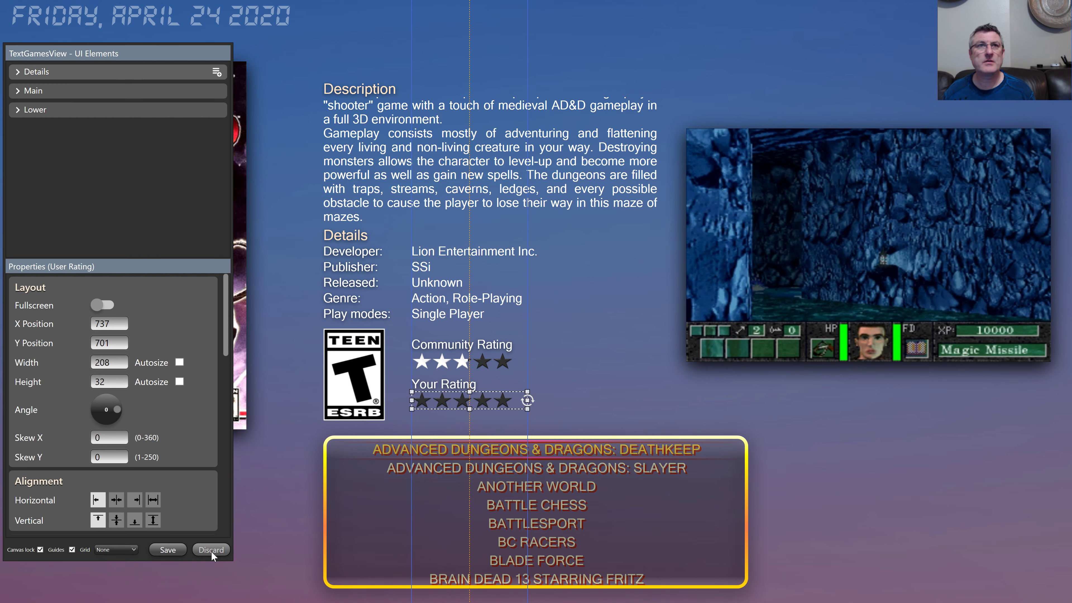
# Step: Discard the TextGamesView edits, switch the preview to SystemView, and open it for editing
pyautogui.click(211, 551)
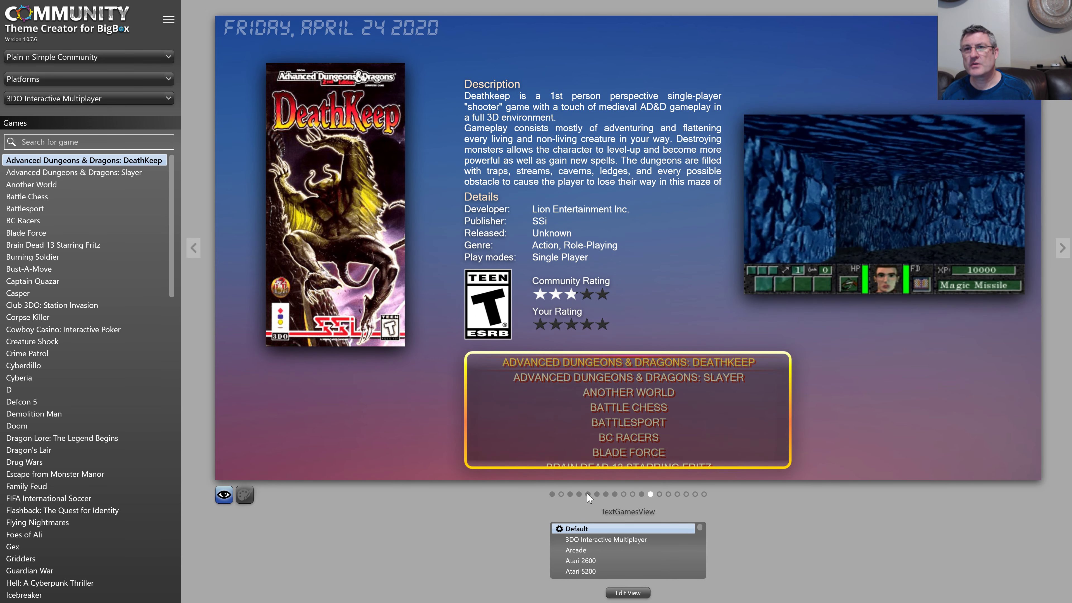
pyautogui.click(552, 494)
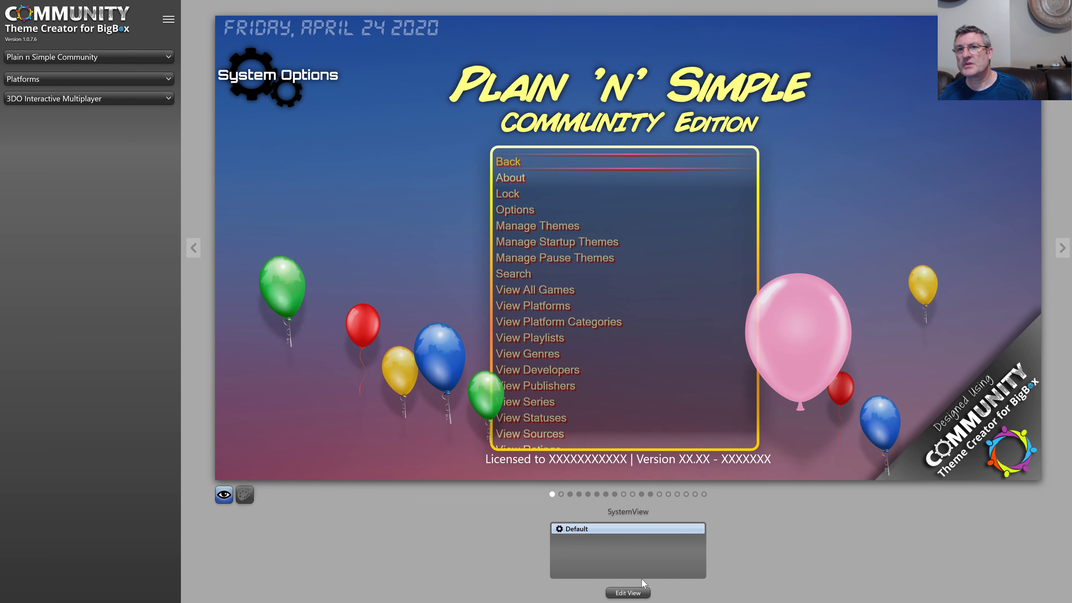
pyautogui.click(643, 590)
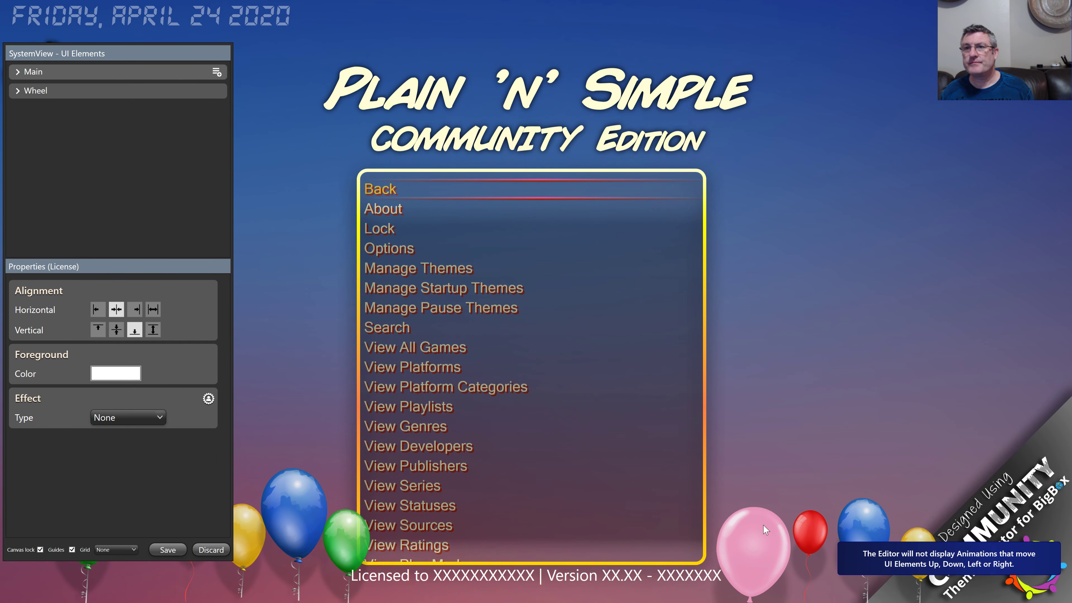
# Step: Drag the blue balloon (Image 12) from the bottom-right corner up to about 1452, 378
pyautogui.click(868, 525)
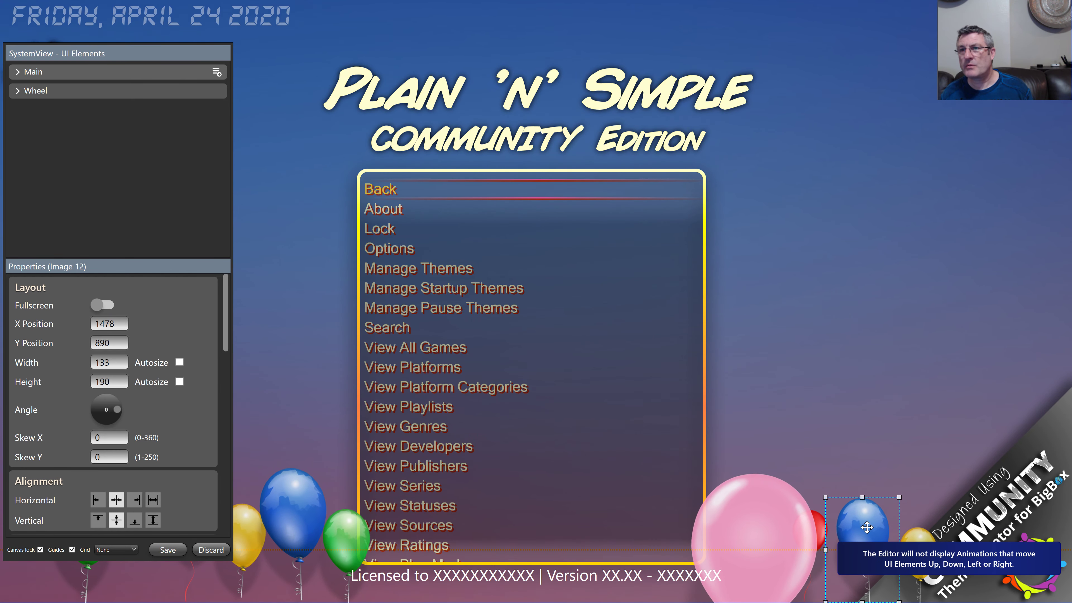
pyautogui.moveTo(866, 527); pyautogui.dragTo(852, 243)
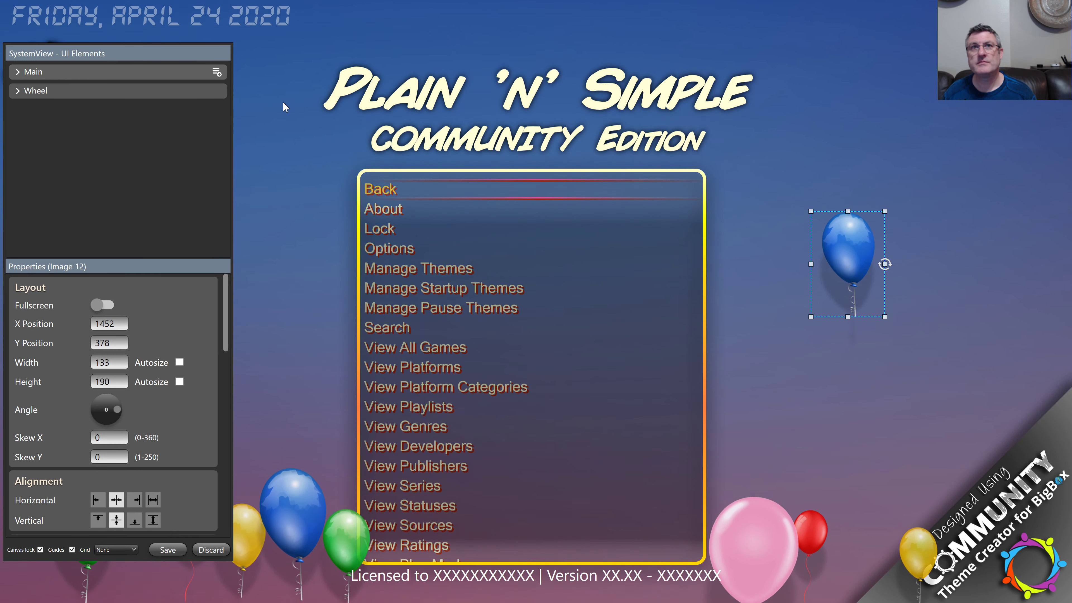
# Step: Nudge the blue balloon up and right in single-pixel steps
pyautogui.press('Right')
pyautogui.press('Right')
pyautogui.press('Right')
pyautogui.press('Right')
pyautogui.press('Right')
pyautogui.press('Right')
pyautogui.press('Right')
pyautogui.press('Right')
pyautogui.press('Right')
pyautogui.press('Right')
pyautogui.press('Right')
pyautogui.press('Right')
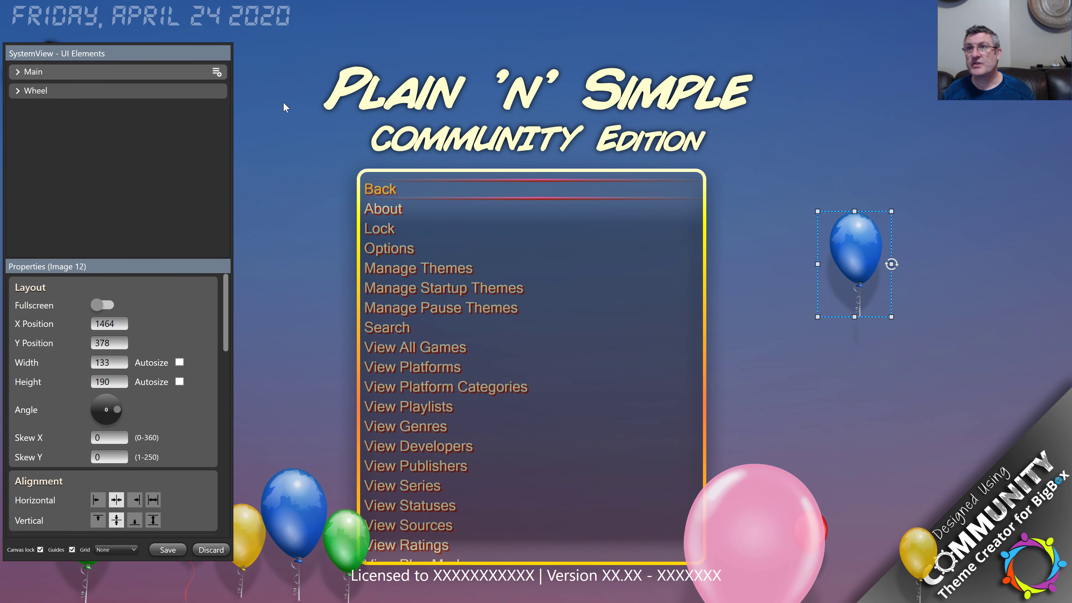
pyautogui.press('Right')
pyautogui.press('Right')
pyautogui.press('Right')
pyautogui.press('Right')
pyautogui.press('Right')
pyautogui.press('Up')
pyautogui.press('Up')
pyautogui.press('Up')
pyautogui.press('Up')
pyautogui.press('Up')
pyautogui.press('Up')
pyautogui.press('Left')
pyautogui.press('Left')
pyautogui.press('Left')
pyautogui.press('Left')
pyautogui.press('Left')
pyautogui.press('Left')
pyautogui.press('Left')
pyautogui.press('Left')
pyautogui.press('Left')
pyautogui.press('Left')
pyautogui.press('Left')
pyautogui.press('Left')
pyautogui.press('Left')
pyautogui.press('Left')
pyautogui.press('Left')
pyautogui.press('Left')
pyautogui.press('Left')
pyautogui.press('Left')
pyautogui.press('Left')
pyautogui.press('Left')
pyautogui.press('Up')
pyautogui.press('Up')
pyautogui.press('Up')
pyautogui.press('Up')
pyautogui.press('Up')
pyautogui.press('Up')
pyautogui.press('Up')
pyautogui.press('Up')
pyautogui.press('Up')
pyautogui.press('Up')
pyautogui.press('Up')
pyautogui.press('Up')
pyautogui.press('Up')
pyautogui.press('Up')
pyautogui.press('Up')
pyautogui.press('Up')
pyautogui.press('Up')
pyautogui.press('Up')
pyautogui.press('Up')
pyautogui.press('Up')
pyautogui.press('Right')
pyautogui.press('Right')
pyautogui.press('Up')
pyautogui.press('Up')
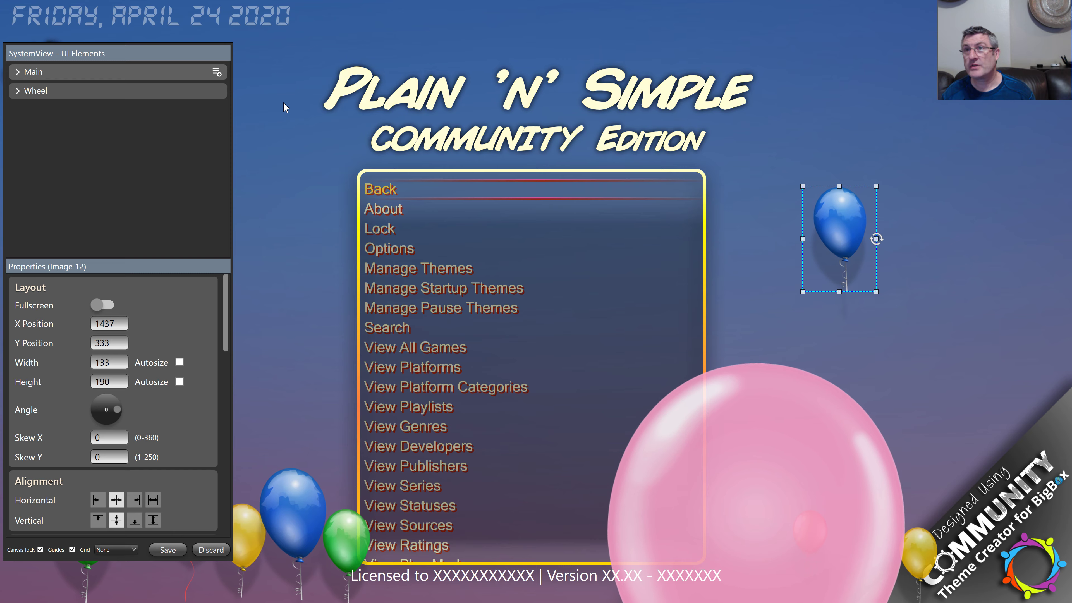
pyautogui.press('Right')
pyautogui.press('Right')
pyautogui.press('Right')
pyautogui.press('Right')
pyautogui.press('Right')
pyautogui.press('Right')
pyautogui.press('Right')
pyautogui.press('Right')
pyautogui.press('Right')
pyautogui.press('Right')
pyautogui.press('Right')
pyautogui.press('Right')
pyautogui.press('Right')
pyautogui.press('Right')
pyautogui.press('Right')
pyautogui.press('Right')
pyautogui.press('Right')
pyautogui.press('Right')
pyautogui.press('Right')
pyautogui.press('Right')
pyautogui.press('Up')
pyautogui.press('Up')
pyautogui.press('Up')
pyautogui.press('Up')
pyautogui.press('Up')
pyautogui.press('Up')
pyautogui.press('Up')
pyautogui.press('Up')
pyautogui.press('Up')
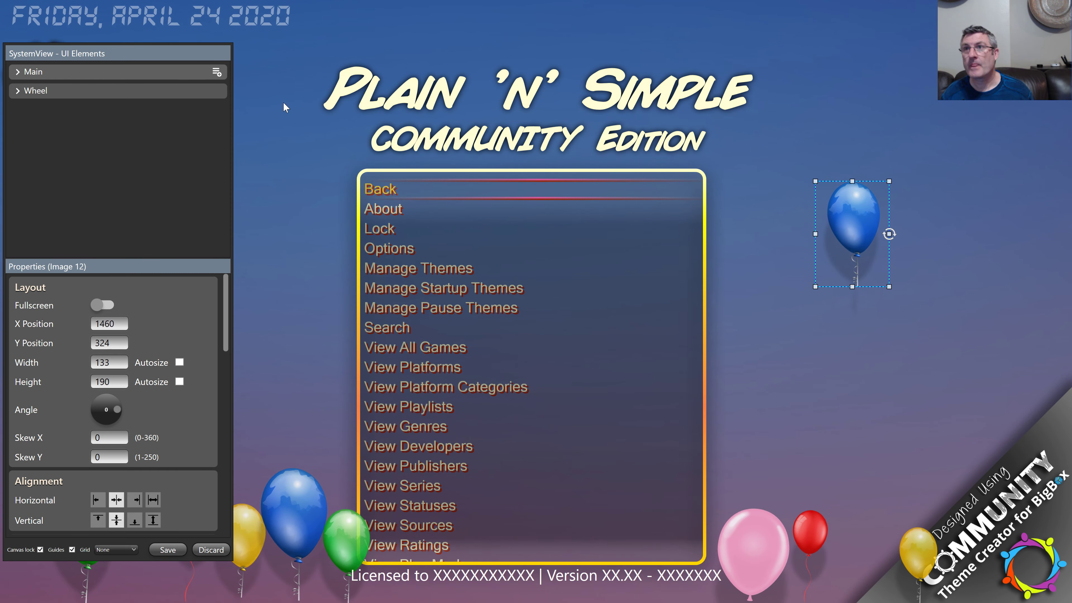
pyautogui.press('Down')
pyautogui.press('Down')
pyautogui.press('Down')
pyautogui.press('Down')
pyautogui.press('Down')
pyautogui.press('Down')
pyautogui.press('Down')
pyautogui.press('Down')
pyautogui.press('Down')
pyautogui.press('Down')
pyautogui.press('Down')
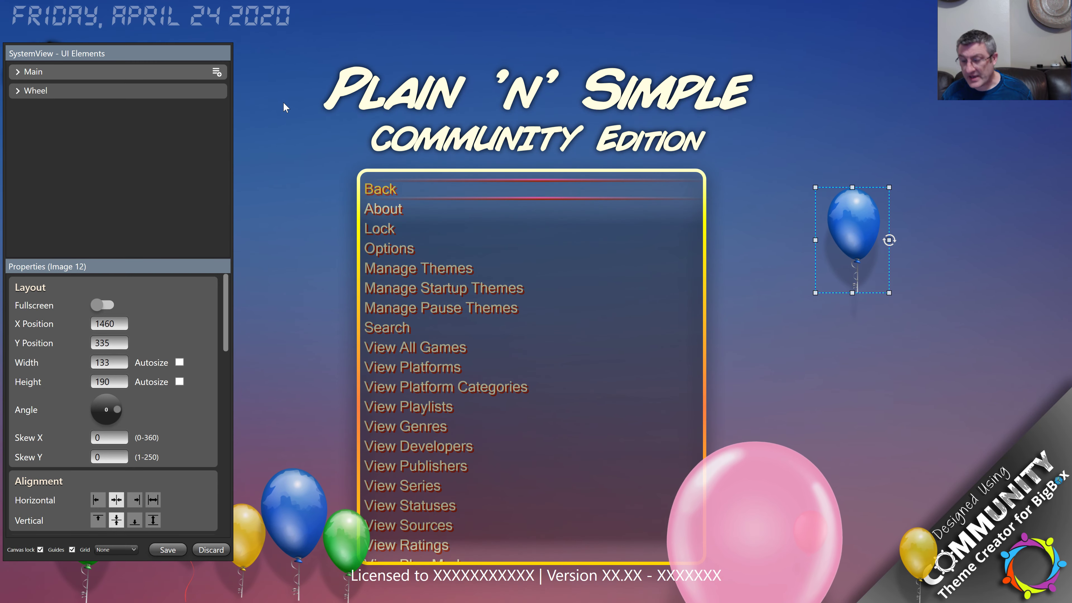
# Step: Move the blue balloon in larger steps, trying X 1290–1393 and Y 595–663
pyautogui.hotkey('shift', 'Right')
pyautogui.hotkey('shift', 'Right')
pyautogui.hotkey('shift', 'Right')
pyautogui.hotkey('shift', 'Right')
pyautogui.hotkey('shift', 'Right')
pyautogui.hotkey('shift', 'Right')
pyautogui.hotkey('shift', 'Right')
pyautogui.hotkey('shift', 'Right')
pyautogui.hotkey('shift', 'Right')
pyautogui.hotkey('shift', 'Right')
pyautogui.hotkey('shift', 'Right')
pyautogui.hotkey('shift', 'Right')
pyautogui.hotkey('shift', 'Right')
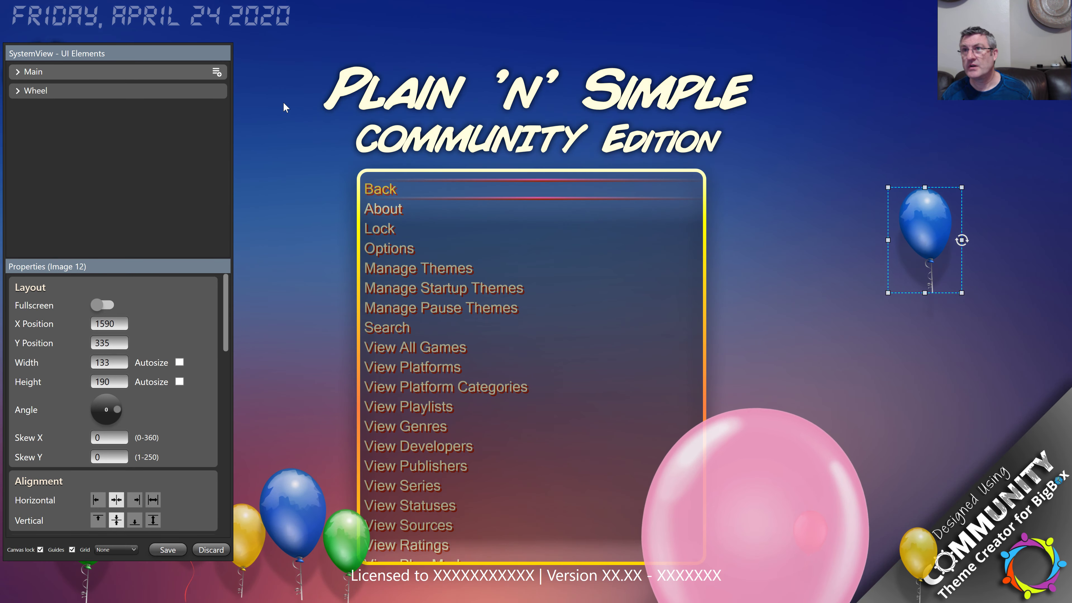
pyautogui.hotkey('shift', 'Right')
pyautogui.hotkey('shift', 'Right')
pyautogui.hotkey('shift', 'Right')
pyautogui.hotkey('shift', 'Right')
pyautogui.hotkey('shift', 'Right')
pyautogui.hotkey('shift', 'Right')
pyautogui.hotkey('shift', 'Right')
pyautogui.hotkey('shift', 'Right')
pyautogui.hotkey('shift', 'Right')
pyautogui.hotkey('shift', 'Right')
pyautogui.hotkey('shift', 'Right')
pyautogui.hotkey('shift', 'Right')
pyautogui.hotkey('shift', 'Right')
pyautogui.hotkey('shift', 'Right')
pyautogui.hotkey('shift', 'Right')
pyautogui.hotkey('shift', 'Left')
pyautogui.hotkey('shift', 'Left')
pyautogui.hotkey('shift', 'Left')
pyautogui.hotkey('shift', 'Left')
pyautogui.hotkey('shift', 'Left')
pyautogui.hotkey('shift', 'Left')
pyautogui.hotkey('shift', 'Left')
pyautogui.hotkey('shift', 'Left')
pyautogui.hotkey('shift', 'Left')
pyautogui.hotkey('shift', 'Left')
pyautogui.hotkey('shift', 'Left')
pyautogui.hotkey('shift', 'Left')
pyautogui.hotkey('shift', 'Left')
pyautogui.hotkey('shift', 'Left')
pyautogui.hotkey('shift', 'Left')
pyautogui.hotkey('shift', 'Left')
pyautogui.hotkey('shift', 'Left')
pyautogui.hotkey('shift', 'Left')
pyautogui.hotkey('shift', 'Left')
pyautogui.hotkey('shift', 'Left')
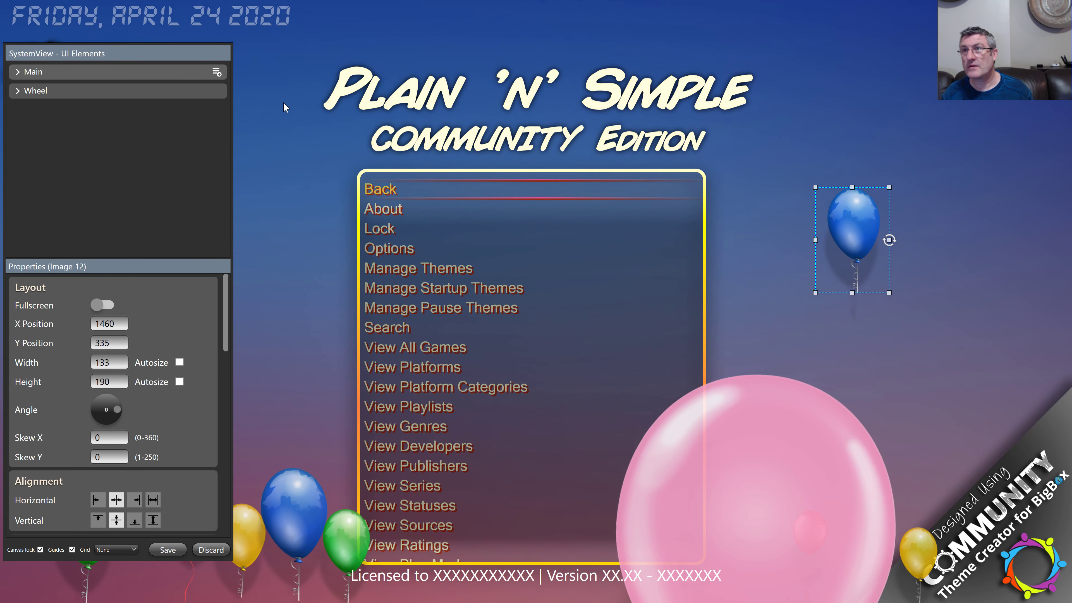
pyautogui.hotkey('shift', 'Left')
pyautogui.hotkey('shift', 'Left')
pyautogui.hotkey('shift', 'Left')
pyautogui.hotkey('shift', 'Left')
pyautogui.hotkey('shift', 'Left')
pyautogui.hotkey('shift', 'Left')
pyautogui.hotkey('shift', 'Left')
pyautogui.hotkey('shift', 'Left')
pyautogui.hotkey('shift', 'Left')
pyautogui.hotkey('shift', 'Left')
pyautogui.hotkey('shift', 'Left')
pyautogui.hotkey('shift', 'Left')
pyautogui.hotkey('shift', 'Left')
pyautogui.hotkey('shift', 'Left')
pyautogui.hotkey('shift', 'Left')
pyautogui.hotkey('shift', 'Left')
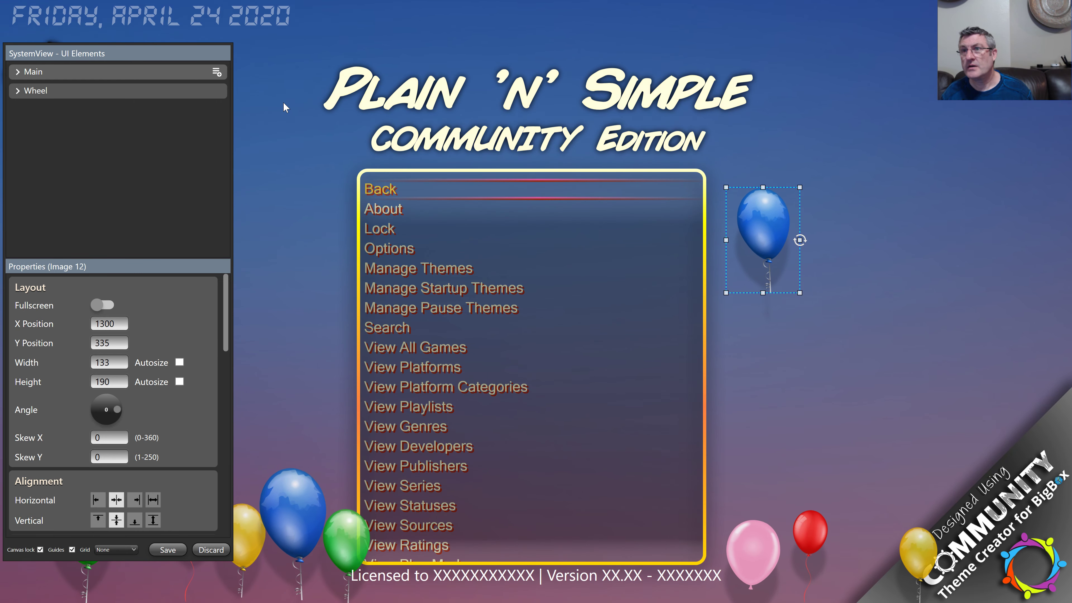
pyautogui.hotkey('shift', 'Right')
pyautogui.hotkey('shift', 'Right')
pyautogui.hotkey('shift', 'Right')
pyautogui.hotkey('shift', 'Left')
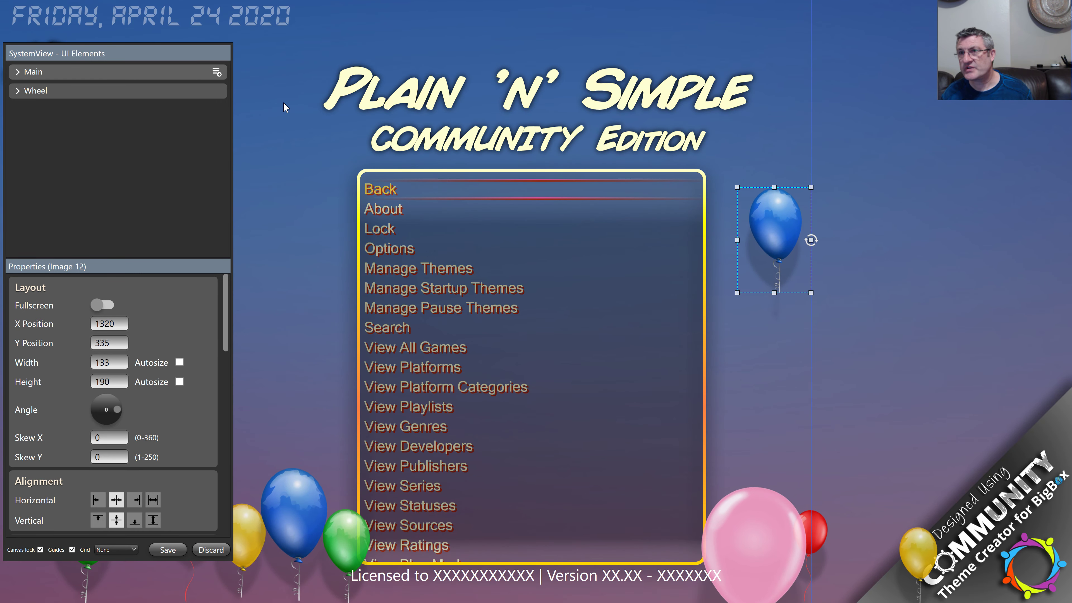
pyautogui.hotkey('shift', 'Left')
pyautogui.hotkey('shift', 'Left')
pyautogui.hotkey('shift', 'Left')
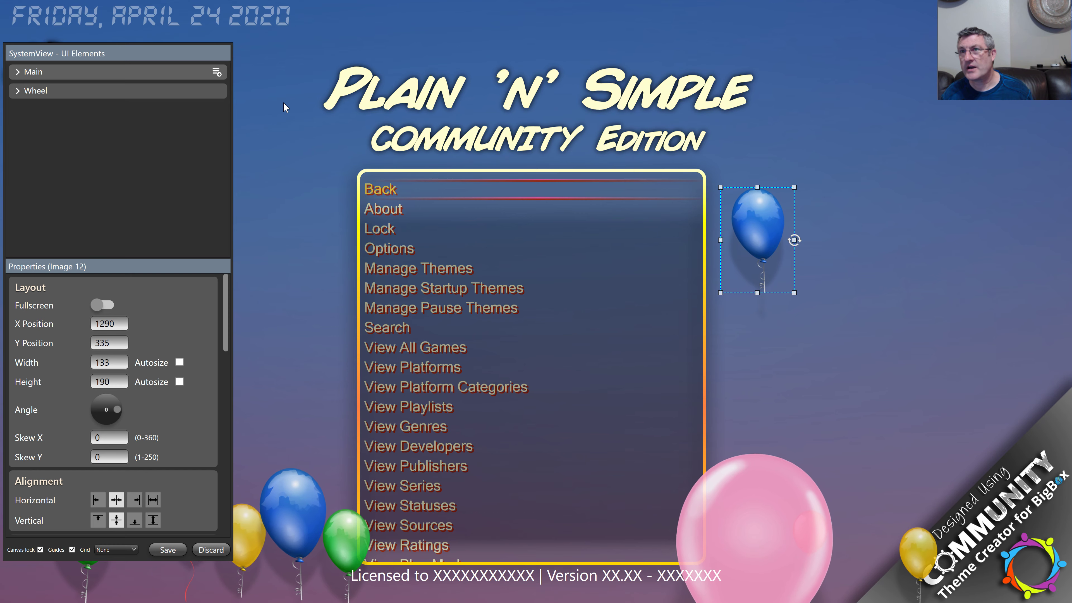
pyautogui.hotkey('shift', 'Down')
pyautogui.hotkey('shift', 'Down')
pyautogui.hotkey('shift', 'Down')
pyautogui.hotkey('shift', 'Down')
pyautogui.hotkey('shift', 'Down')
pyautogui.hotkey('shift', 'Down')
pyautogui.hotkey('shift', 'Down')
pyautogui.hotkey('shift', 'Down')
pyautogui.hotkey('shift', 'Down')
pyautogui.hotkey('shift', 'Down')
pyautogui.hotkey('shift', 'Down')
pyautogui.hotkey('shift', 'Down')
pyautogui.hotkey('shift', 'Down')
pyautogui.hotkey('shift', 'Down')
pyautogui.hotkey('shift', 'Down')
pyautogui.hotkey('shift', 'Down')
pyautogui.hotkey('shift', 'Down')
pyautogui.hotkey('shift', 'Down')
pyautogui.hotkey('shift', 'Down')
pyautogui.hotkey('shift', 'Down')
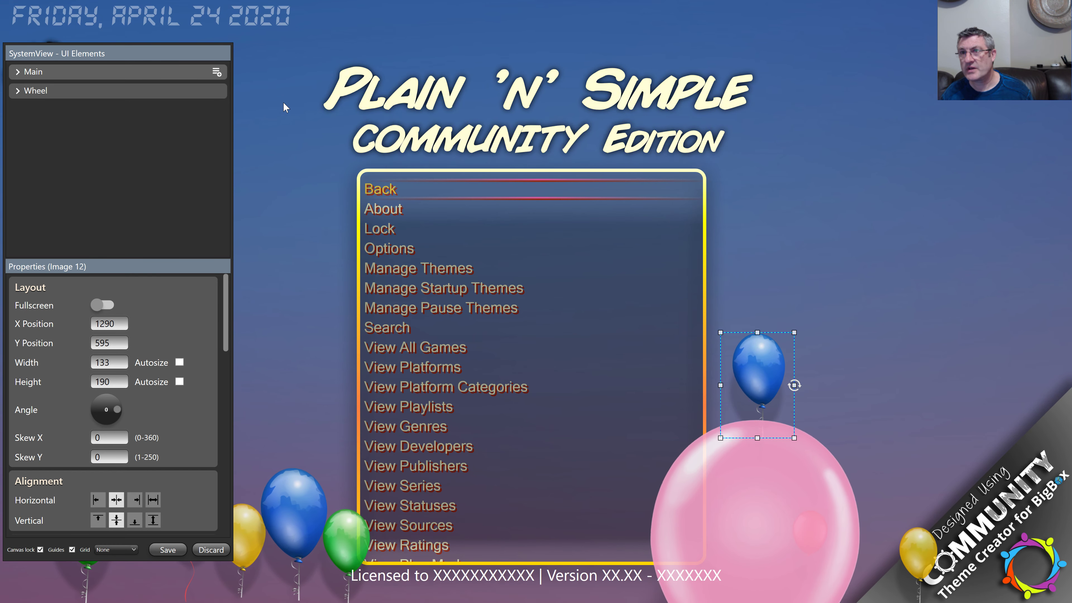
pyautogui.hotkey('shift', 'Left')
pyautogui.hotkey('shift', 'Left')
pyautogui.press('Right')
pyautogui.press('Right')
pyautogui.press('Right')
pyautogui.press('Up')
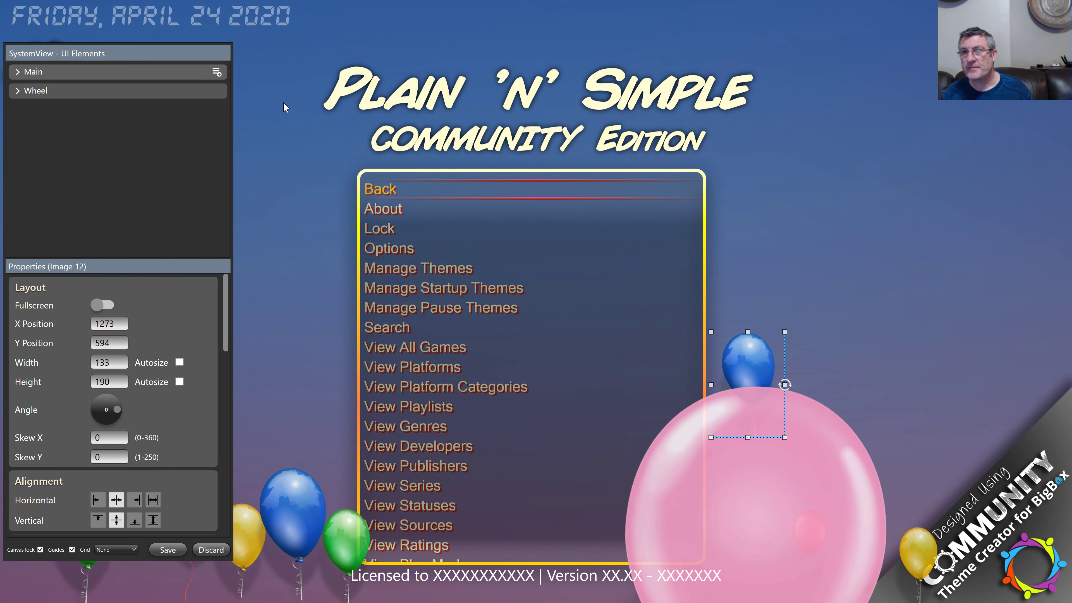
pyautogui.hotkey('shift', 'Up')
pyautogui.hotkey('shift', 'Up')
pyautogui.hotkey('shift', 'Up')
pyautogui.hotkey('shift', 'Up')
pyautogui.hotkey('shift', 'Up')
pyautogui.hotkey('shift', 'Up')
pyautogui.hotkey('shift', 'Up')
pyautogui.hotkey('shift', 'Up')
pyautogui.hotkey('shift', 'Up')
pyautogui.press('Up')
pyautogui.hotkey('shift', 'Right')
pyautogui.hotkey('shift', 'Right')
pyautogui.hotkey('shift', 'Right')
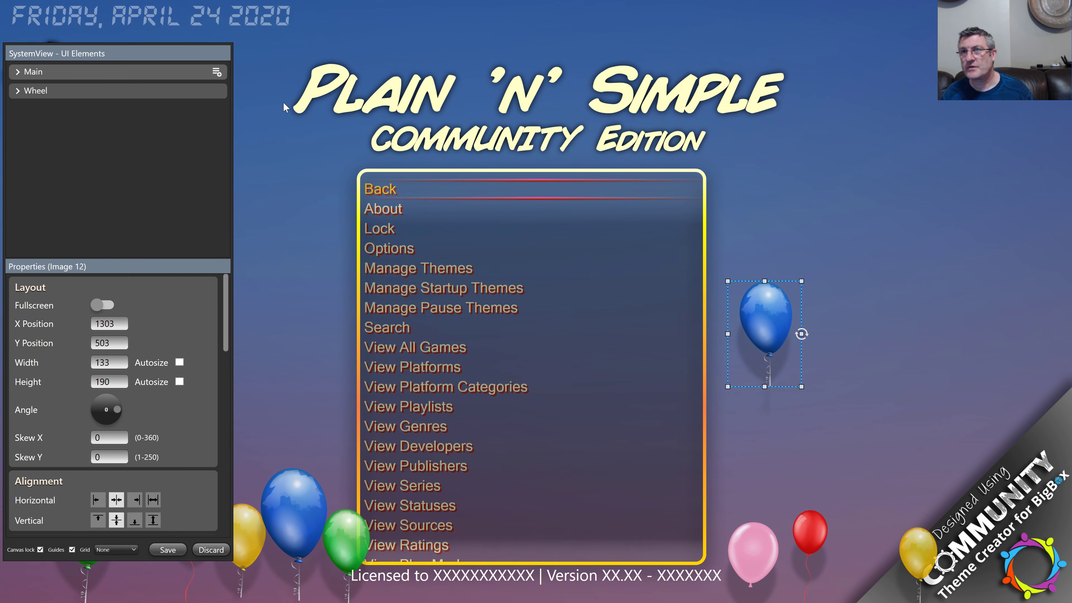
pyautogui.hotkey('shift', 'Up')
pyautogui.hotkey('shift', 'Right')
pyautogui.hotkey('shift', 'Right')
pyautogui.hotkey('shift', 'Right')
pyautogui.hotkey('shift', 'Right')
pyautogui.hotkey('shift', 'Right')
pyautogui.hotkey('shift', 'Right')
pyautogui.hotkey('shift', 'Right')
pyautogui.hotkey('shift', 'Right')
pyautogui.hotkey('shift', 'Right')
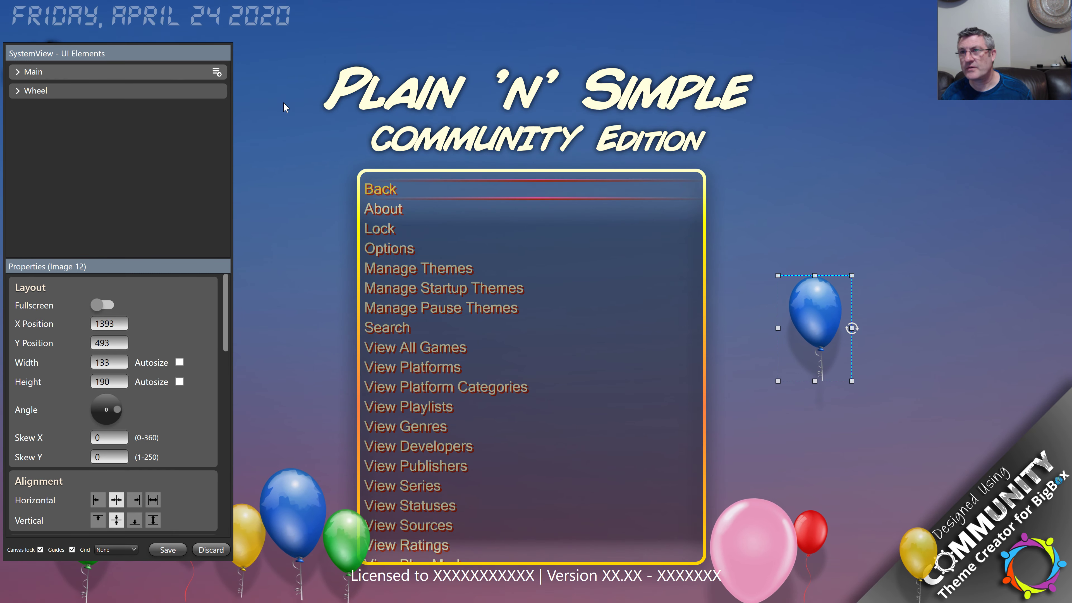
pyautogui.hotkey('shift', 'Down')
pyautogui.hotkey('shift', 'Down')
pyautogui.hotkey('shift', 'Down')
pyautogui.hotkey('shift', 'Down')
pyautogui.hotkey('shift', 'Down')
pyautogui.hotkey('shift', 'Down')
pyautogui.hotkey('shift', 'Down')
pyautogui.hotkey('shift', 'Down')
pyautogui.hotkey('shift', 'Down')
pyautogui.hotkey('shift', 'Down')
pyautogui.hotkey('shift', 'Down')
pyautogui.hotkey('shift', 'Down')
pyautogui.hotkey('shift', 'Down')
pyautogui.hotkey('shift', 'Down')
pyautogui.hotkey('shift', 'Down')
pyautogui.hotkey('shift', 'Down')
pyautogui.hotkey('shift', 'Down')
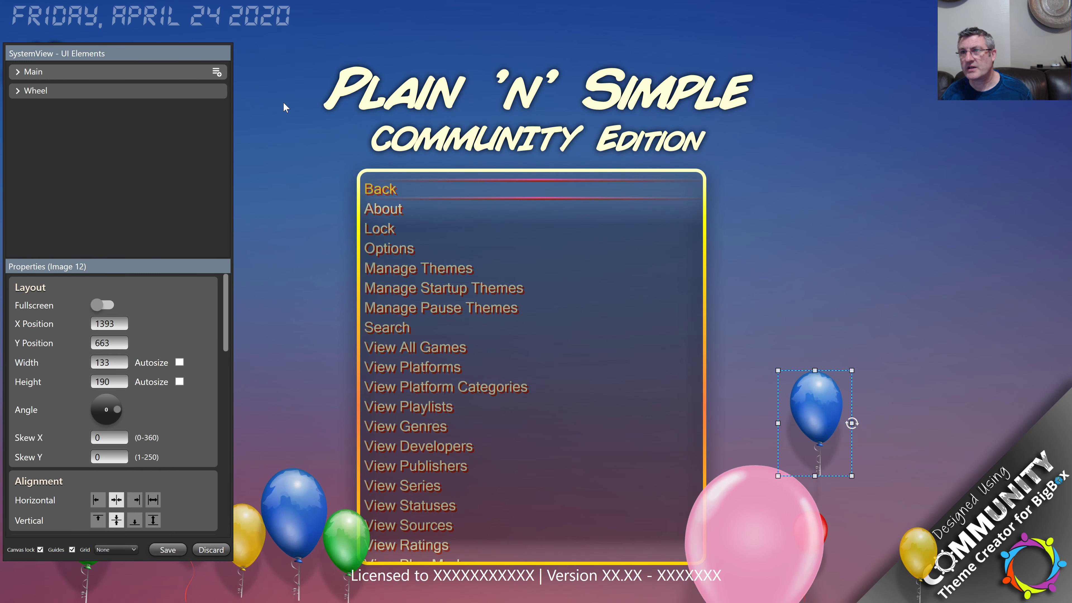
pyautogui.hotkey('shift', 'Left')
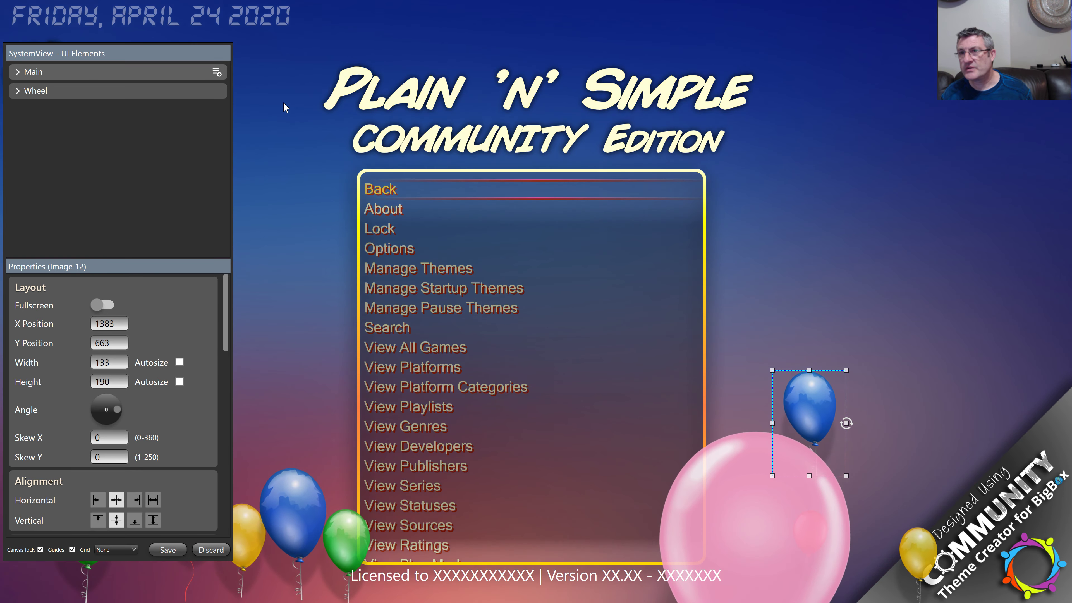
# Step: Fine-tune the blue balloon's position to X 1424, Y 398
pyautogui.press('Left')
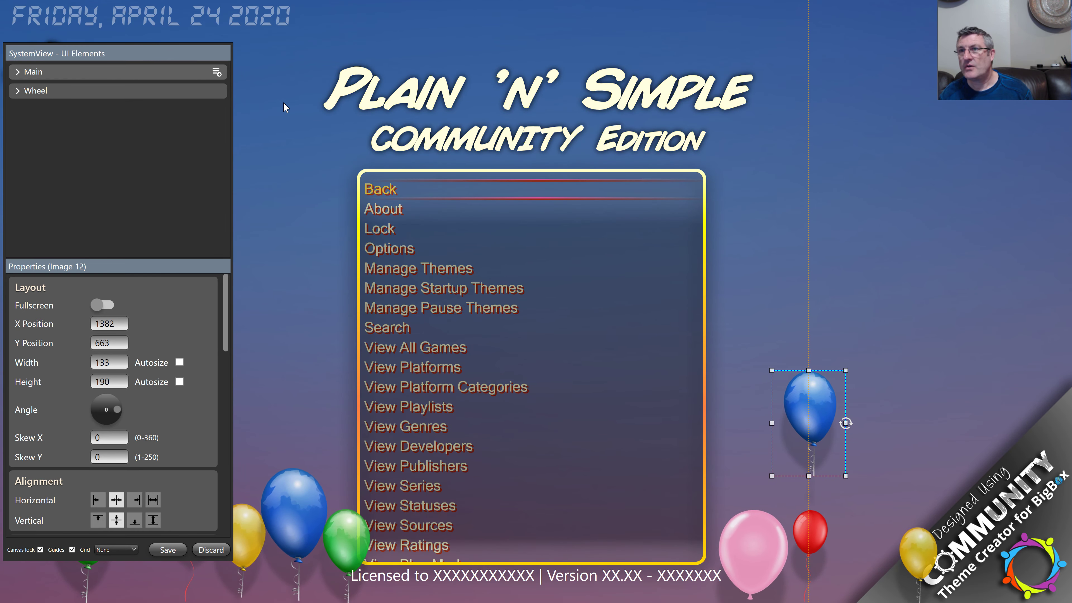
pyautogui.press('Up')
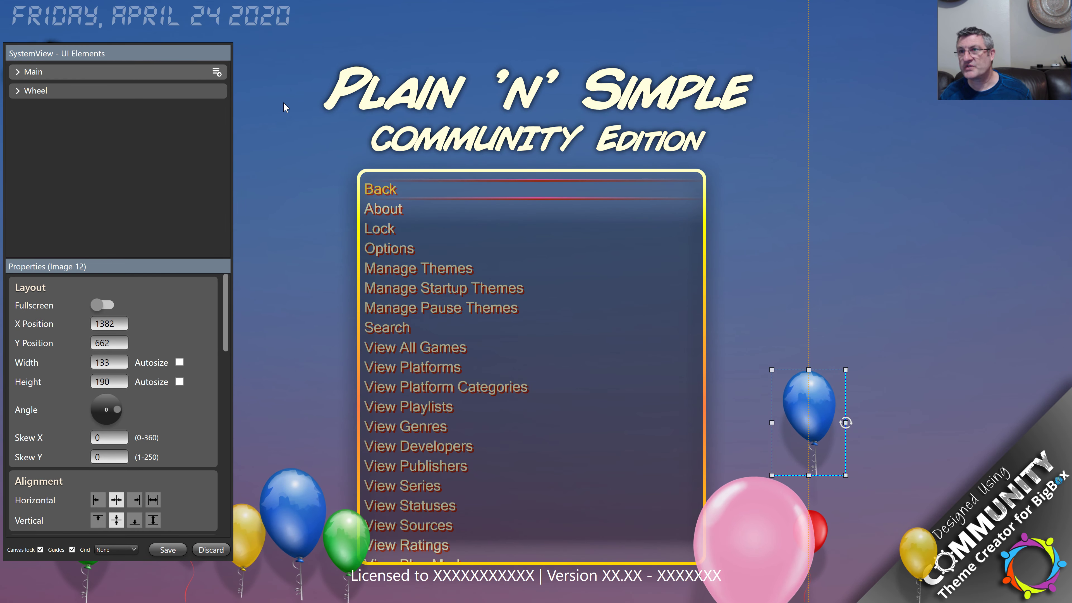
pyautogui.press('Up')
pyautogui.press('Up')
pyautogui.press('Up')
pyautogui.press('Up')
pyautogui.press('Up')
pyautogui.press('Up')
pyautogui.press('Up')
pyautogui.press('Up')
pyautogui.press('Up')
pyautogui.press('Up')
pyautogui.press('Up')
pyautogui.press('Up')
pyautogui.press('Up')
pyautogui.press('Up')
pyautogui.press('Up')
pyautogui.press('Up')
pyautogui.press('Up')
pyautogui.press('Up')
pyautogui.press('Up')
pyautogui.press('Up')
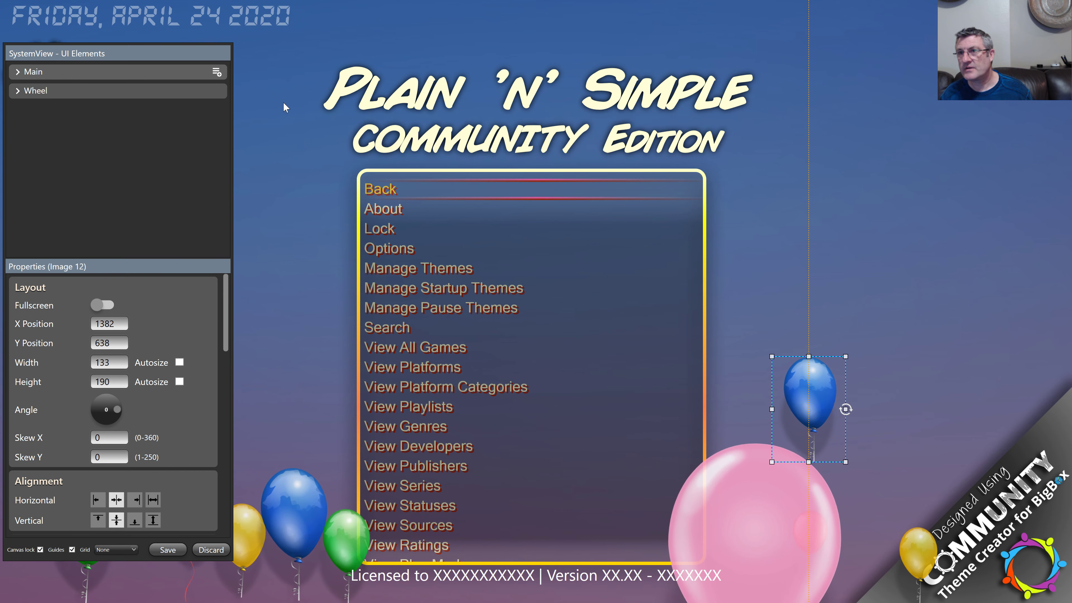
pyautogui.press('Up')
pyautogui.press('Up')
pyautogui.press('Up')
pyautogui.press('Up')
pyautogui.press('Up')
pyautogui.press('Up')
pyautogui.press('Up')
pyautogui.press('Up')
pyautogui.press('Up')
pyautogui.press('Up')
pyautogui.press('Up')
pyautogui.press('Up')
pyautogui.press('Up')
pyautogui.press('Up')
pyautogui.press('Up')
pyautogui.press('Up')
pyautogui.press('Up')
pyautogui.press('Up')
pyautogui.press('Up')
pyautogui.press('Up')
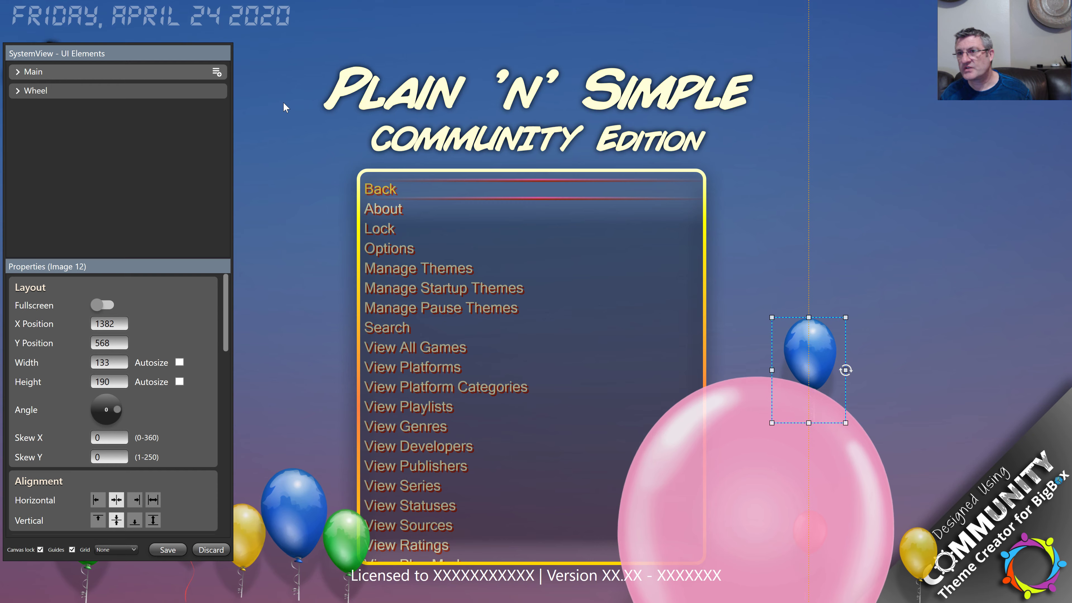
pyautogui.press('Down')
pyautogui.press('Down')
pyautogui.press('Down')
pyautogui.press('Down')
pyautogui.press('Down')
pyautogui.press('Down')
pyautogui.press('Down')
pyautogui.press('Down')
pyautogui.press('Down')
pyautogui.press('Down')
pyautogui.press('Down')
pyautogui.press('Down')
pyautogui.press('Down')
pyautogui.press('Down')
pyautogui.press('Down')
pyautogui.press('Down')
pyautogui.press('Down')
pyautogui.press('Down')
pyautogui.press('Down')
pyautogui.press('Down')
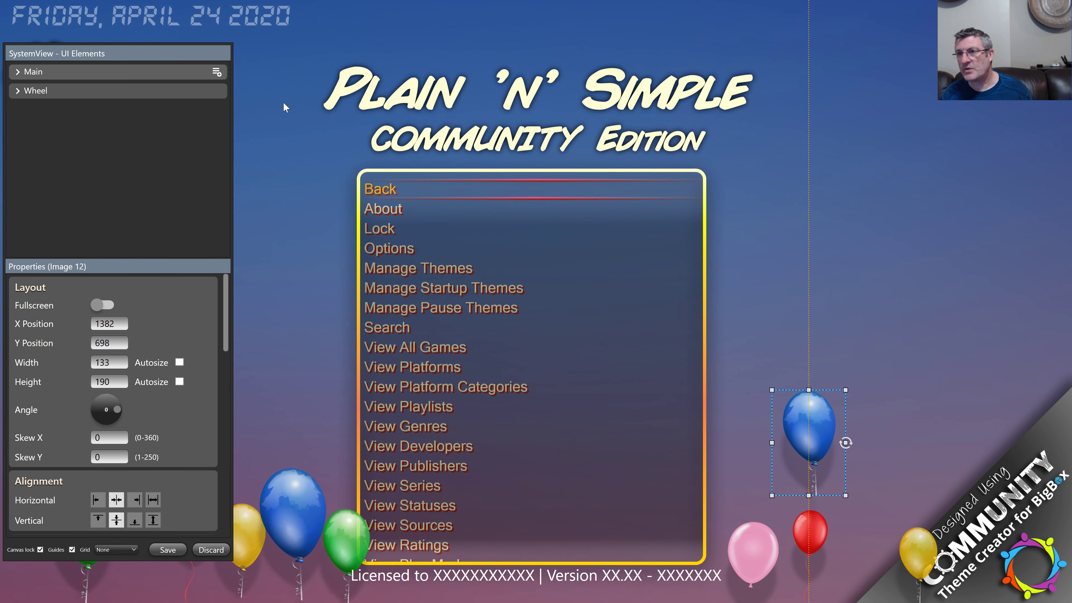
pyautogui.press('Up')
pyautogui.press('Up')
pyautogui.press('Up')
pyautogui.press('Up')
pyautogui.press('Up')
pyautogui.press('Up')
pyautogui.press('Up')
pyautogui.press('Up')
pyautogui.press('Up')
pyautogui.press('Up')
pyautogui.press('Up')
pyautogui.press('Up')
pyautogui.press('Up')
pyautogui.press('Up')
pyautogui.press('Up')
pyautogui.press('Up')
pyautogui.press('Up')
pyautogui.press('Up')
pyautogui.press('Up')
pyautogui.press('Up')
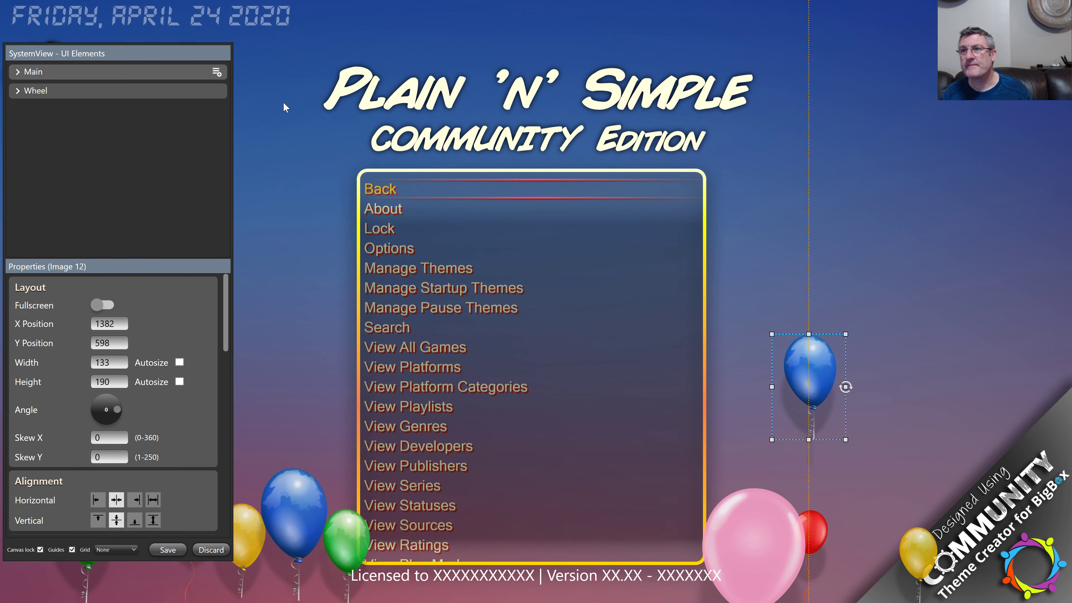
pyautogui.press('Up')
pyautogui.press('Up')
pyautogui.press('Up')
pyautogui.press('Up')
pyautogui.press('Up')
pyautogui.press('Up')
pyautogui.press('Up')
pyautogui.press('Up')
pyautogui.press('Up')
pyautogui.press('Up')
pyautogui.press('Up')
pyautogui.press('Up')
pyautogui.press('Up')
pyautogui.press('Up')
pyautogui.press('Up')
pyautogui.press('Up')
pyautogui.press('Up')
pyautogui.press('Up')
pyautogui.press('Up')
pyautogui.press('Up')
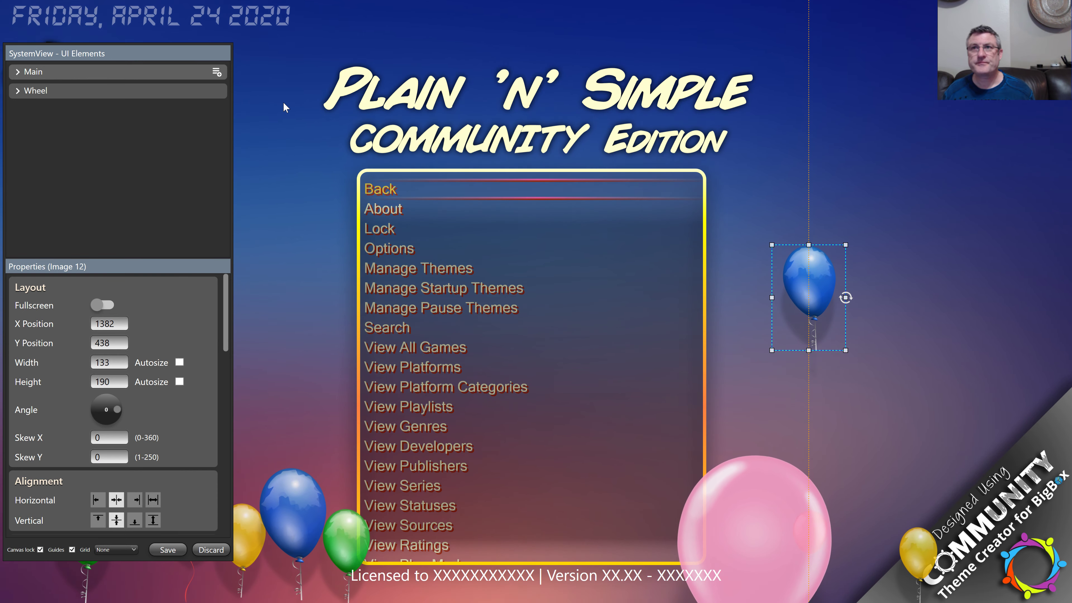
pyautogui.press('Right')
pyautogui.press('Right')
pyautogui.press('Right')
pyautogui.press('Right')
pyautogui.press('Right')
pyautogui.press('Right')
pyautogui.press('Right')
pyautogui.press('Right')
pyautogui.press('Right')
pyautogui.press('Right')
pyautogui.press('Right')
pyautogui.press('Right')
pyautogui.press('Right')
pyautogui.press('Right')
pyautogui.press('Right')
pyautogui.press('Right')
pyautogui.press('Right')
pyautogui.press('Right')
pyautogui.press('Right')
pyautogui.press('Right')
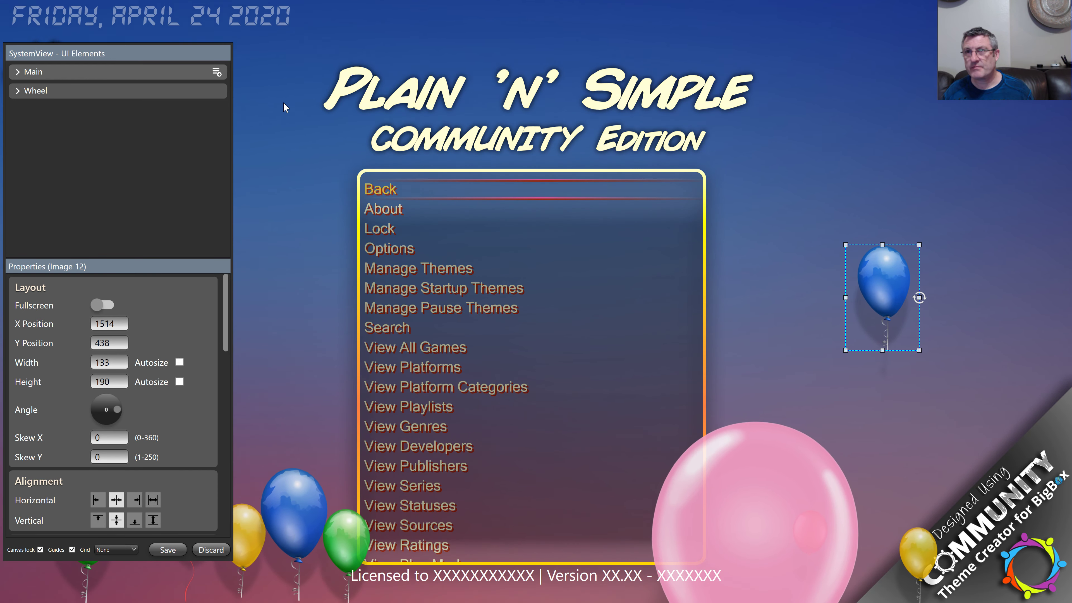
pyautogui.press('Right')
pyautogui.press('Right')
pyautogui.press('Right')
pyautogui.press('Right')
pyautogui.press('Right')
pyautogui.press('Right')
pyautogui.press('Right')
pyautogui.press('Right')
pyautogui.press('Right')
pyautogui.press('Right')
pyautogui.press('Right')
pyautogui.press('Right')
pyautogui.press('Right')
pyautogui.press('Right')
pyautogui.press('Right')
pyautogui.press('Right')
pyautogui.press('Right')
pyautogui.press('Right')
pyautogui.press('Right')
pyautogui.press('Right')
pyautogui.press('Left')
pyautogui.press('Left')
pyautogui.press('Left')
pyautogui.press('Left')
pyautogui.press('Left')
pyautogui.press('Left')
pyautogui.press('Left')
pyautogui.press('Left')
pyautogui.press('Left')
pyautogui.press('Left')
pyautogui.press('Left')
pyautogui.press('Left')
pyautogui.press('Left')
pyautogui.press('Left')
pyautogui.press('Left')
pyautogui.press('Left')
pyautogui.press('Left')
pyautogui.press('Left')
pyautogui.press('Left')
pyautogui.press('Left')
pyautogui.press('Up')
pyautogui.press('Up')
pyautogui.press('Up')
pyautogui.press('Up')
pyautogui.press('Up')
pyautogui.press('Up')
pyautogui.press('Up')
pyautogui.press('Up')
pyautogui.press('Up')
pyautogui.press('Up')
pyautogui.press('Up')
pyautogui.press('Up')
pyautogui.press('Up')
pyautogui.press('Up')
pyautogui.press('Up')
pyautogui.press('Up')
pyautogui.press('Up')
pyautogui.press('Up')
pyautogui.press('Up')
pyautogui.press('Up')
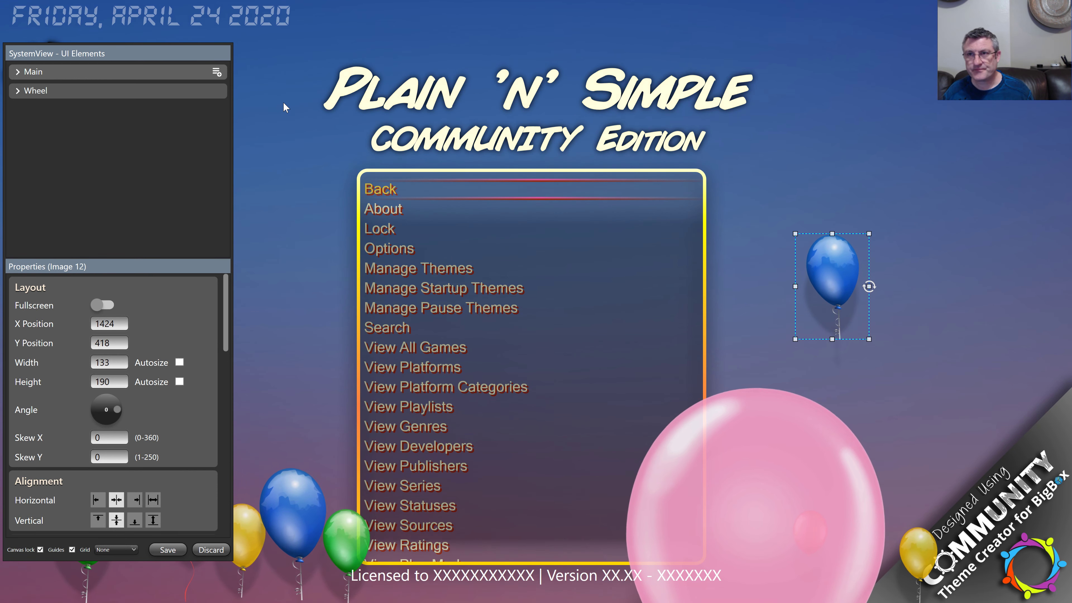
pyautogui.press('Up')
pyautogui.press('Up')
pyautogui.press('Up')
pyautogui.press('Up')
pyautogui.press('Up')
pyautogui.press('Up')
pyautogui.press('Up')
pyautogui.press('Up')
pyautogui.press('Up')
pyautogui.press('Up')
pyautogui.press('Up')
pyautogui.press('Up')
pyautogui.press('Up')
pyautogui.press('Up')
pyautogui.press('Up')
pyautogui.press('Up')
pyautogui.press('Up')
pyautogui.press('Up')
pyautogui.press('Up')
pyautogui.press('Up')
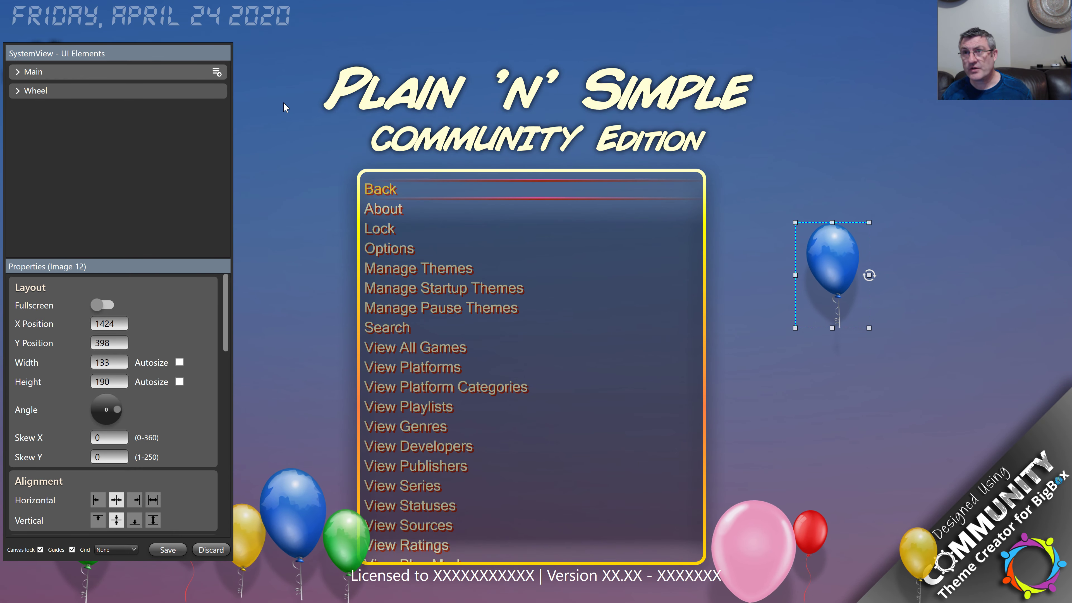
# Step: Enlarge the blue balloon, then shrink it back to 139 × 158 pixels
pyautogui.hotkey('shift', 'Right')
pyautogui.hotkey('shift', 'Right')
pyautogui.hotkey('shift', 'Right')
pyautogui.hotkey('shift', 'Right')
pyautogui.hotkey('shift', 'Right')
pyautogui.hotkey('shift', 'Right')
pyautogui.hotkey('shift', 'Right')
pyautogui.hotkey('shift', 'Right')
pyautogui.hotkey('shift', 'Right')
pyautogui.hotkey('shift', 'Right')
pyautogui.hotkey('shift', 'Right')
pyautogui.hotkey('shift', 'Right')
pyautogui.hotkey('shift', 'Right')
pyautogui.hotkey('shift', 'Right')
pyautogui.hotkey('shift', 'Right')
pyautogui.hotkey('shift', 'Right')
pyautogui.hotkey('shift', 'Right')
pyautogui.hotkey('shift', 'Right')
pyautogui.hotkey('shift', 'Right')
pyautogui.hotkey('shift', 'Right')
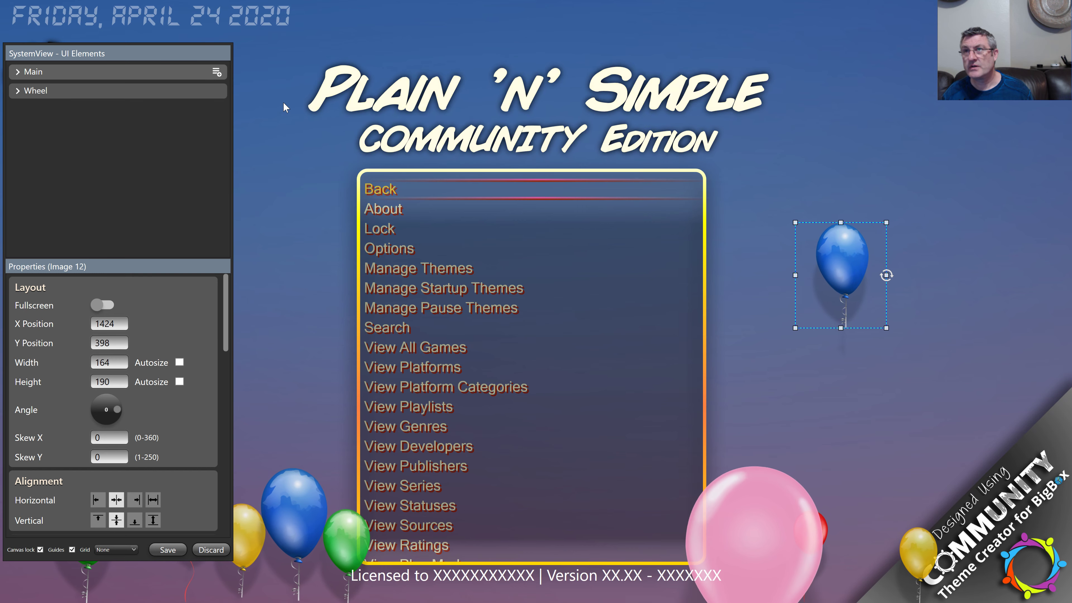
pyautogui.hotkey('shift', 'Right')
pyautogui.hotkey('shift', 'Right')
pyautogui.hotkey('shift', 'Right')
pyautogui.hotkey('shift', 'Right')
pyautogui.hotkey('shift', 'Right')
pyautogui.hotkey('shift', 'Right')
pyautogui.hotkey('shift', 'Right')
pyautogui.hotkey('shift', 'Right')
pyautogui.hotkey('shift', 'Right')
pyautogui.hotkey('shift', 'Right')
pyautogui.hotkey('shift', 'Down')
pyautogui.hotkey('shift', 'Down')
pyautogui.hotkey('shift', 'Down')
pyautogui.hotkey('shift', 'Down')
pyautogui.hotkey('shift', 'Down')
pyautogui.hotkey('shift', 'Down')
pyautogui.hotkey('shift', 'Down')
pyautogui.hotkey('shift', 'Down')
pyautogui.hotkey('shift', 'Down')
pyautogui.hotkey('shift', 'Down')
pyautogui.hotkey('shift', 'Down')
pyautogui.hotkey('shift', 'Down')
pyautogui.hotkey('shift', 'Down')
pyautogui.hotkey('shift', 'Down')
pyautogui.hotkey('shift', 'Down')
pyautogui.hotkey('shift', 'Down')
pyautogui.hotkey('shift', 'Down')
pyautogui.hotkey('shift', 'Down')
pyautogui.hotkey('shift', 'Down')
pyautogui.hotkey('shift', 'Down')
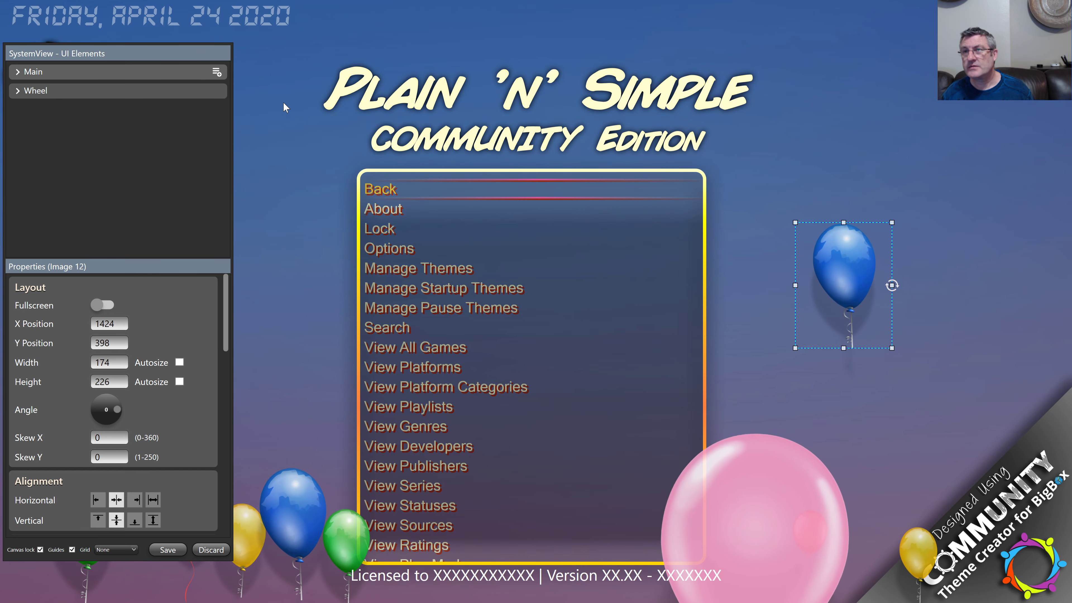
pyautogui.hotkey('shift', 'Right')
pyautogui.hotkey('shift', 'Right')
pyautogui.hotkey('shift', 'Right')
pyautogui.hotkey('shift', 'Right')
pyautogui.hotkey('shift', 'Right')
pyautogui.hotkey('shift', 'Right')
pyautogui.hotkey('shift', 'Right')
pyautogui.hotkey('shift', 'Right')
pyautogui.hotkey('shift', 'Right')
pyautogui.hotkey('shift', 'Right')
pyautogui.hotkey('shift', 'Right')
pyautogui.hotkey('shift', 'Right')
pyautogui.hotkey('shift', 'Right')
pyautogui.hotkey('shift', 'Right')
pyautogui.hotkey('shift', 'Right')
pyautogui.hotkey('shift', 'Right')
pyautogui.hotkey('shift', 'Right')
pyautogui.hotkey('shift', 'Right')
pyautogui.hotkey('shift', 'Down')
pyautogui.hotkey('shift', 'Down')
pyautogui.hotkey('shift', 'Down')
pyautogui.hotkey('shift', 'Down')
pyautogui.hotkey('shift', 'Down')
pyautogui.hotkey('shift', 'Down')
pyautogui.hotkey('shift', 'Down')
pyautogui.hotkey('shift', 'Down')
pyautogui.hotkey('shift', 'Down')
pyautogui.hotkey('shift', 'Down')
pyautogui.hotkey('shift', 'Down')
pyautogui.hotkey('shift', 'Down')
pyautogui.hotkey('shift', 'Down')
pyautogui.hotkey('shift', 'Down')
pyautogui.hotkey('shift', 'Down')
pyautogui.hotkey('shift', 'Down')
pyautogui.hotkey('shift', 'Down')
pyautogui.hotkey('shift', 'Down')
pyautogui.hotkey('shift', 'Down')
pyautogui.hotkey('shift', 'Down')
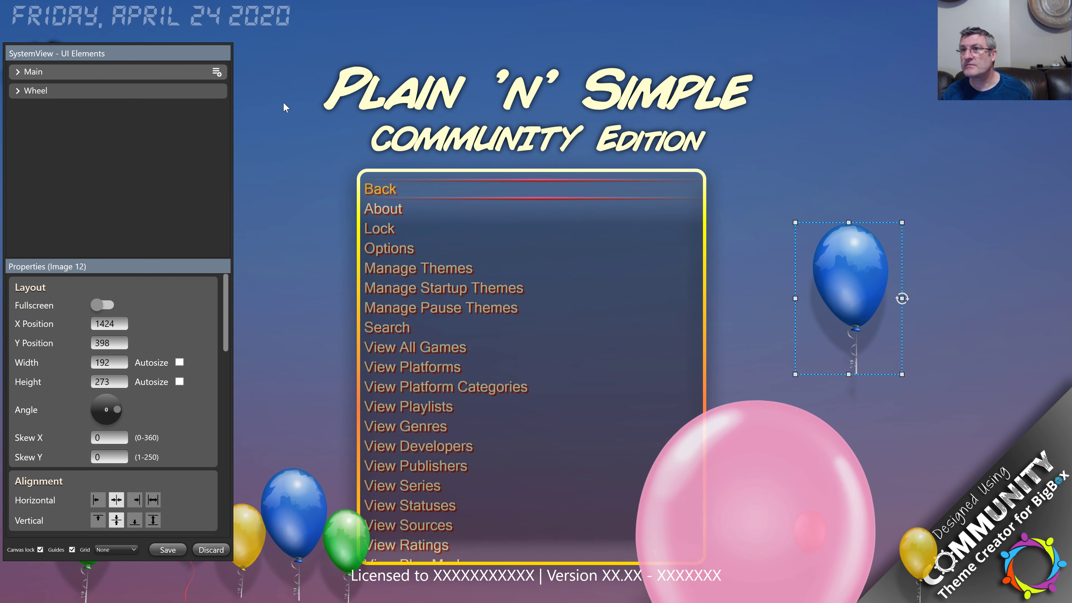
pyautogui.hotkey('shift', 'Right')
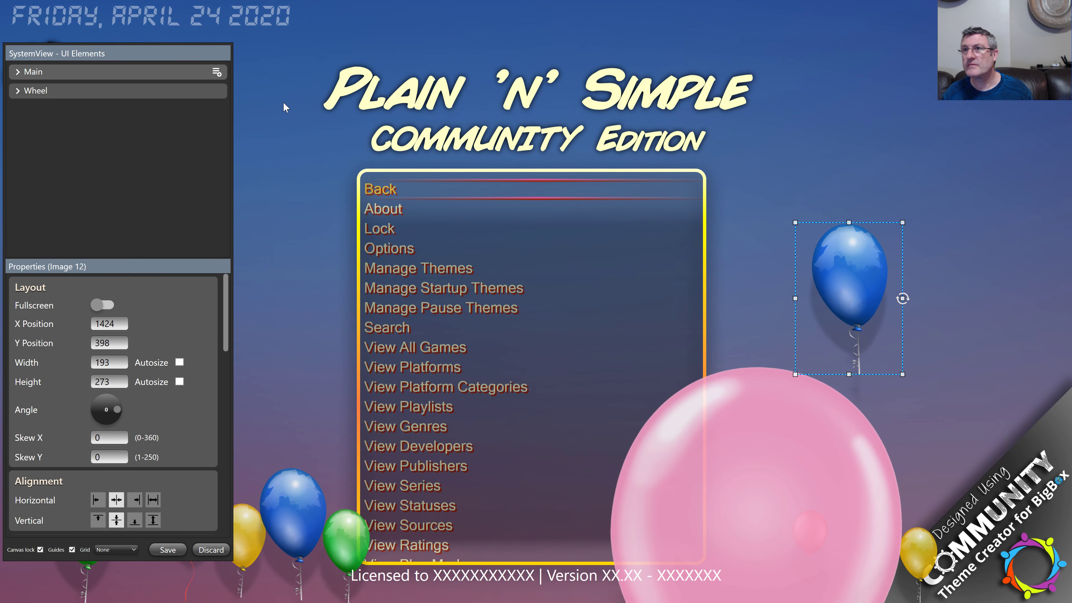
pyautogui.hotkey('shift', 'Left')
pyautogui.hotkey('shift', 'Left')
pyautogui.hotkey('shift', 'Left')
pyautogui.hotkey('shift', 'Left')
pyautogui.hotkey('shift', 'Left')
pyautogui.hotkey('shift', 'Left')
pyautogui.hotkey('shift', 'Left')
pyautogui.hotkey('shift', 'Left')
pyautogui.hotkey('shift', 'Left')
pyautogui.hotkey('shift', 'Left')
pyautogui.hotkey('shift', 'Left')
pyautogui.hotkey('shift', 'Left')
pyautogui.hotkey('shift', 'Left')
pyautogui.hotkey('shift', 'Left')
pyautogui.hotkey('shift', 'Left')
pyautogui.hotkey('shift', 'Left')
pyautogui.hotkey('shift', 'Left')
pyautogui.hotkey('shift', 'Left')
pyautogui.hotkey('shift', 'Left')
pyautogui.hotkey('shift', 'Up')
pyautogui.hotkey('shift', 'Up')
pyautogui.hotkey('shift', 'Up')
pyautogui.hotkey('shift', 'Up')
pyautogui.hotkey('shift', 'Up')
pyautogui.hotkey('shift', 'Up')
pyautogui.hotkey('shift', 'Up')
pyautogui.hotkey('shift', 'Up')
pyautogui.hotkey('shift', 'Up')
pyautogui.hotkey('shift', 'Up')
pyautogui.hotkey('shift', 'Up')
pyautogui.hotkey('shift', 'Up')
pyautogui.hotkey('shift', 'Up')
pyautogui.hotkey('shift', 'Up')
pyautogui.hotkey('shift', 'Up')
pyautogui.hotkey('shift', 'Up')
pyautogui.hotkey('shift', 'Up')
pyautogui.hotkey('shift', 'Up')
pyautogui.hotkey('shift', 'Up')
pyautogui.hotkey('shift', 'Up')
pyautogui.hotkey('shift', 'Left')
pyautogui.hotkey('shift', 'Up')
pyautogui.hotkey('shift', 'Up')
pyautogui.hotkey('shift', 'Up')
pyautogui.hotkey('shift', 'Up')
pyautogui.hotkey('shift', 'Up')
pyautogui.hotkey('shift', 'Up')
pyautogui.hotkey('shift', 'Up')
pyautogui.hotkey('shift', 'Up')
pyautogui.hotkey('shift', 'Up')
pyautogui.hotkey('shift', 'Up')
pyautogui.hotkey('shift', 'Up')
pyautogui.hotkey('shift', 'Up')
pyautogui.hotkey('shift', 'Up')
pyautogui.hotkey('shift', 'Up')
pyautogui.hotkey('shift', 'Up')
pyautogui.hotkey('shift', 'Up')
pyautogui.hotkey('shift', 'Up')
pyautogui.hotkey('shift', 'Up')
pyautogui.hotkey('shift', 'Up')
pyautogui.hotkey('shift', 'Up')
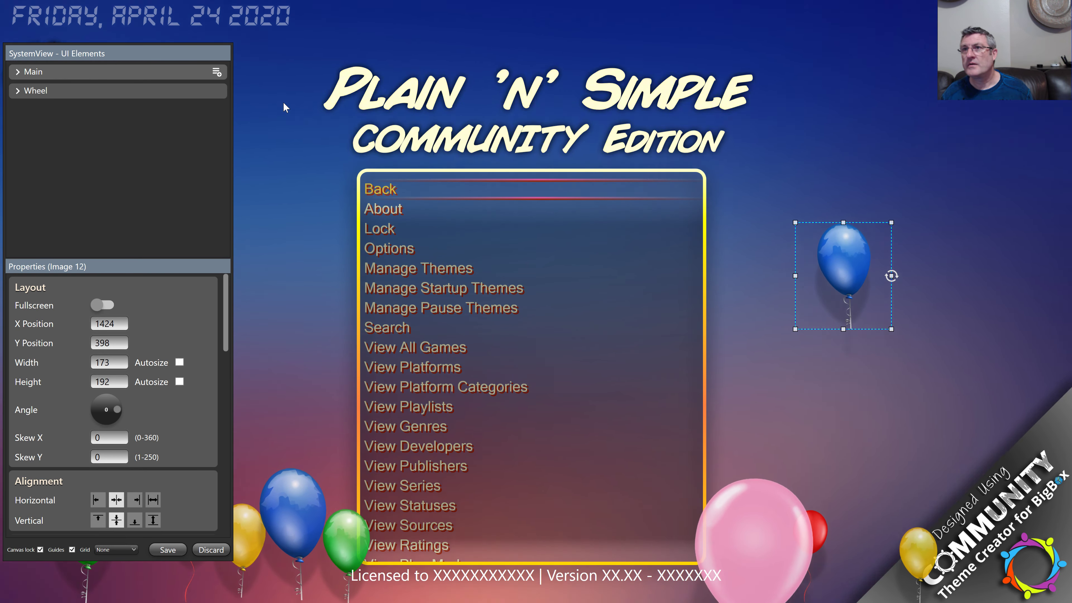
pyautogui.hotkey('shift', 'Left')
pyautogui.hotkey('shift', 'Left')
pyautogui.hotkey('shift', 'Left')
pyautogui.hotkey('shift', 'Left')
pyautogui.hotkey('shift', 'Left')
pyautogui.hotkey('shift', 'Left')
pyautogui.hotkey('shift', 'Left')
pyautogui.hotkey('shift', 'Left')
pyautogui.hotkey('shift', 'Left')
pyautogui.hotkey('shift', 'Left')
pyautogui.hotkey('shift', 'Left')
pyautogui.hotkey('shift', 'Left')
pyautogui.hotkey('shift', 'Left')
pyautogui.hotkey('shift', 'Left')
pyautogui.hotkey('shift', 'Left')
pyautogui.hotkey('shift', 'Left')
pyautogui.hotkey('shift', 'Left')
pyautogui.hotkey('shift', 'Left')
pyautogui.hotkey('shift', 'Left')
pyautogui.hotkey('shift', 'Left')
pyautogui.hotkey('shift', 'Up')
pyautogui.hotkey('shift', 'Up')
pyautogui.hotkey('shift', 'Up')
pyautogui.hotkey('shift', 'Up')
pyautogui.hotkey('shift', 'Up')
pyautogui.hotkey('shift', 'Up')
pyautogui.hotkey('shift', 'Up')
pyautogui.hotkey('shift', 'Up')
pyautogui.hotkey('shift', 'Up')
pyautogui.hotkey('shift', 'Up')
pyautogui.hotkey('shift', 'Up')
pyautogui.hotkey('shift', 'Up')
pyautogui.hotkey('shift', 'Up')
pyautogui.hotkey('shift', 'Up')
pyautogui.hotkey('shift', 'Up')
pyautogui.hotkey('shift', 'Up')
pyautogui.hotkey('shift', 'Up')
pyautogui.hotkey('shift', 'Up')
pyautogui.hotkey('shift', 'Up')
pyautogui.hotkey('shift', 'Up')
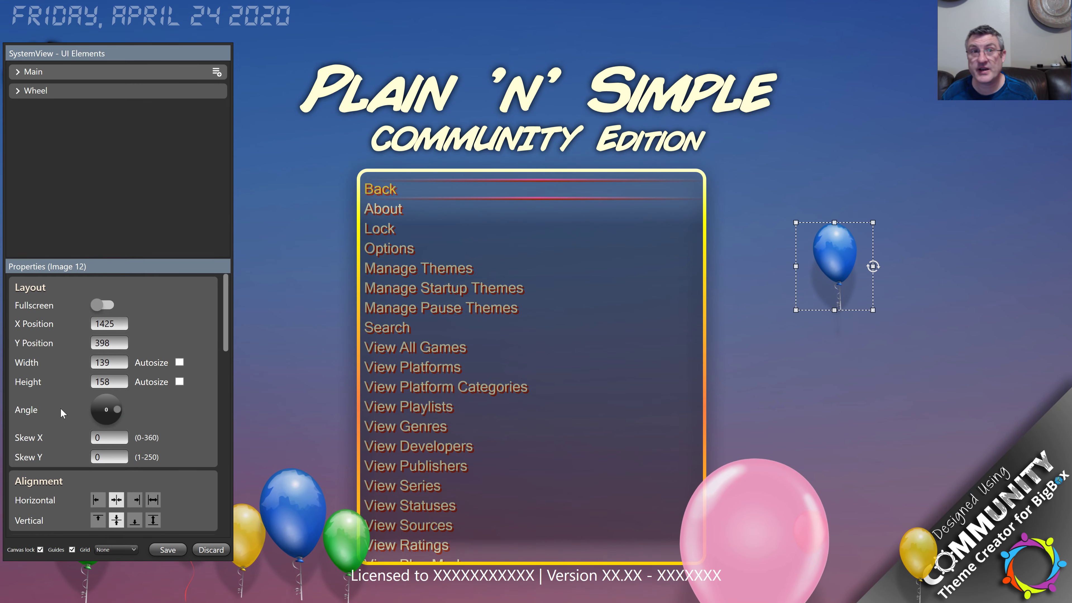
pyautogui.scroll(-3, 61, 407)
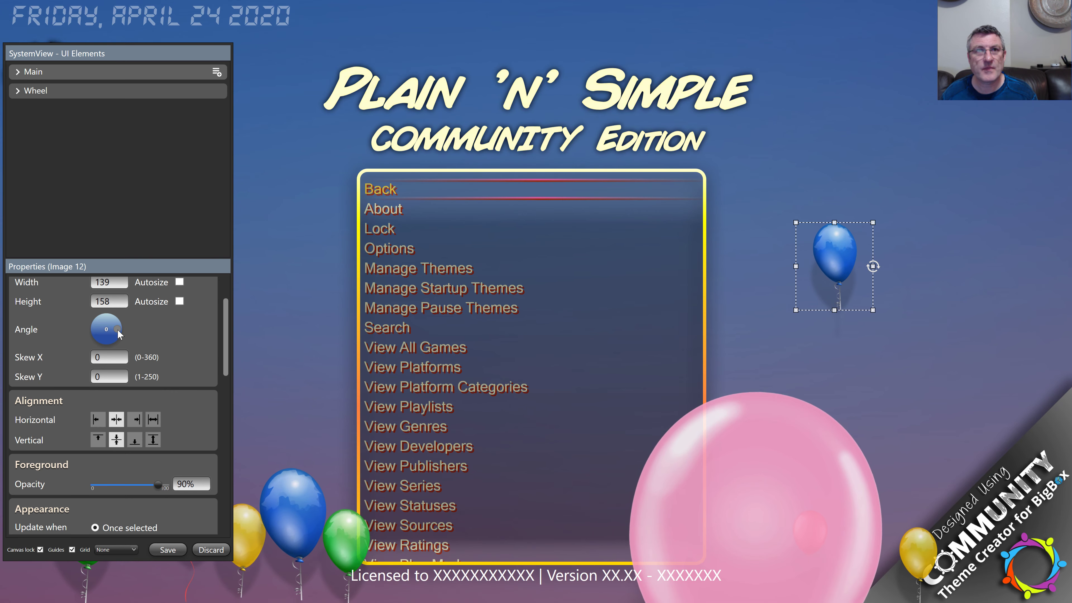
pyautogui.moveTo(117, 333); pyautogui.dragTo(115, 340)
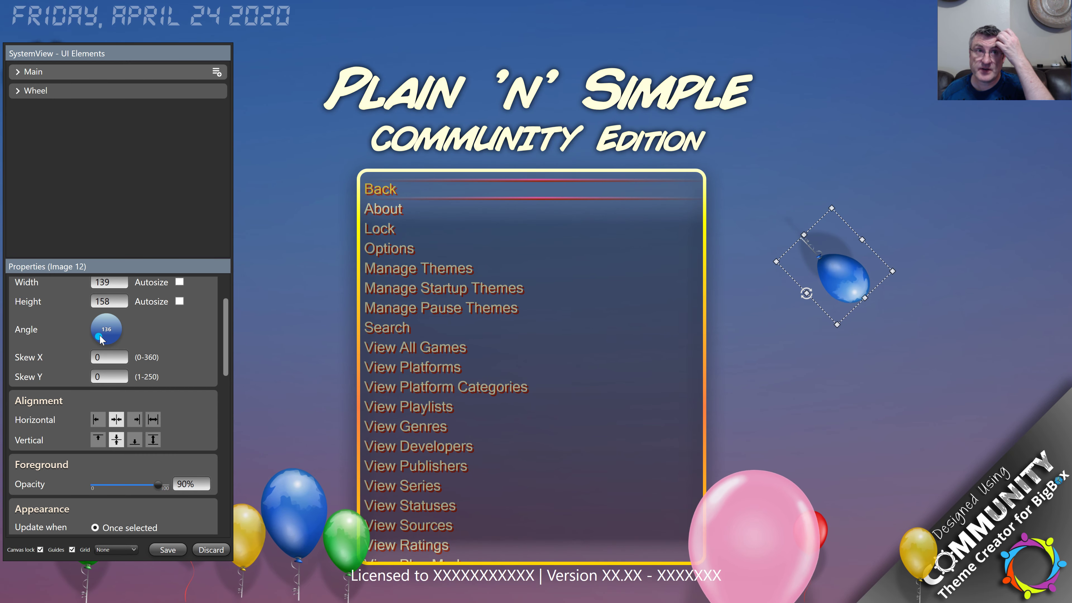
pyautogui.moveTo(106, 342)
pyautogui.mouseDown()
pyautogui.moveTo(98, 329)
pyautogui.moveTo(116, 338)
pyautogui.mouseUp()
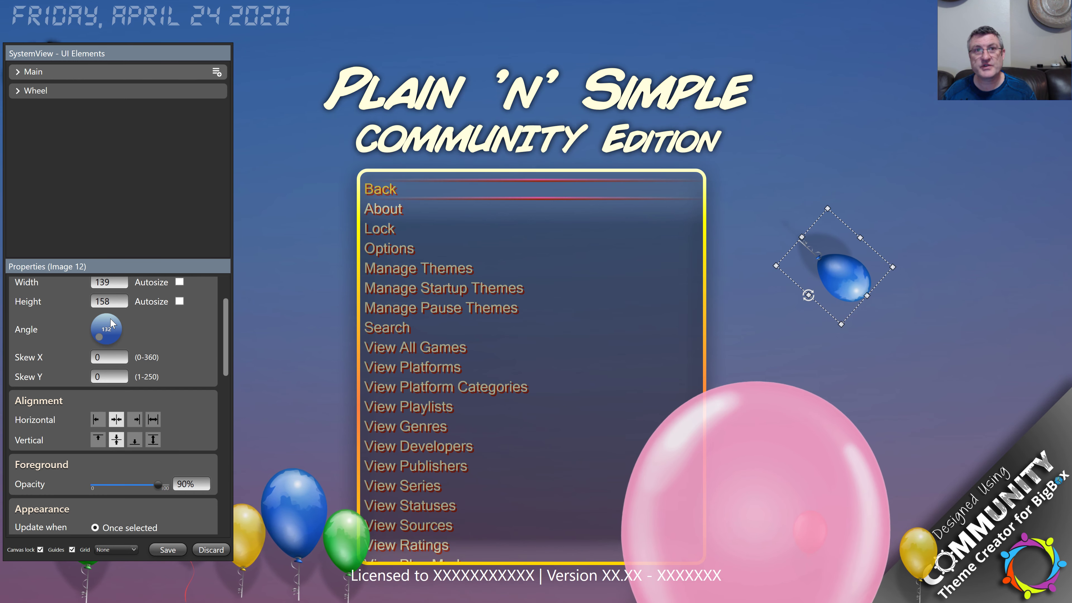
pyautogui.scroll(1, 111, 323)
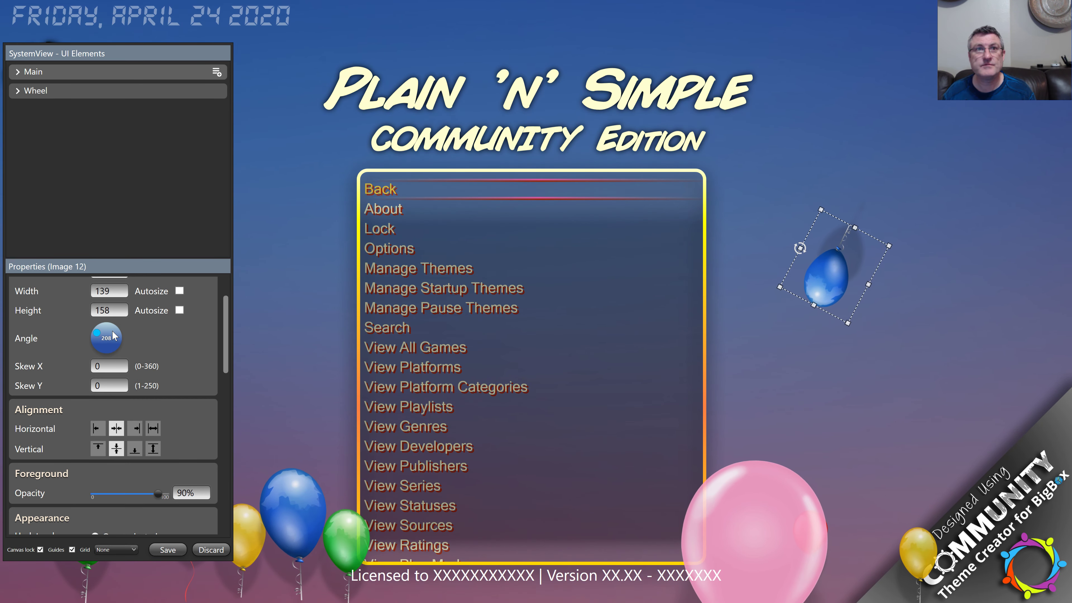
pyautogui.scroll(5, 114, 336)
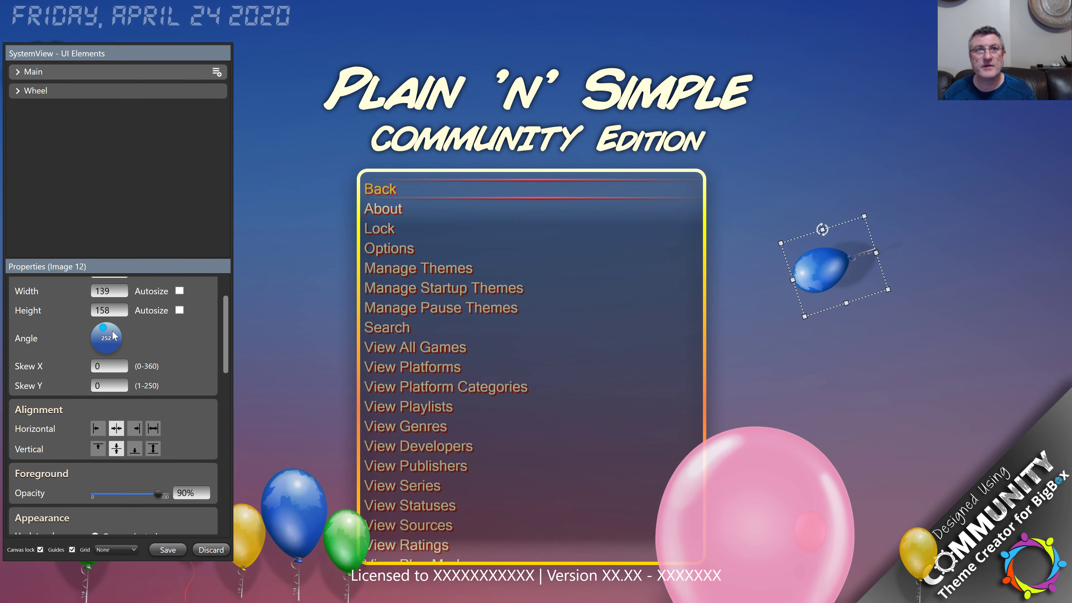
pyautogui.scroll(20, 113, 332)
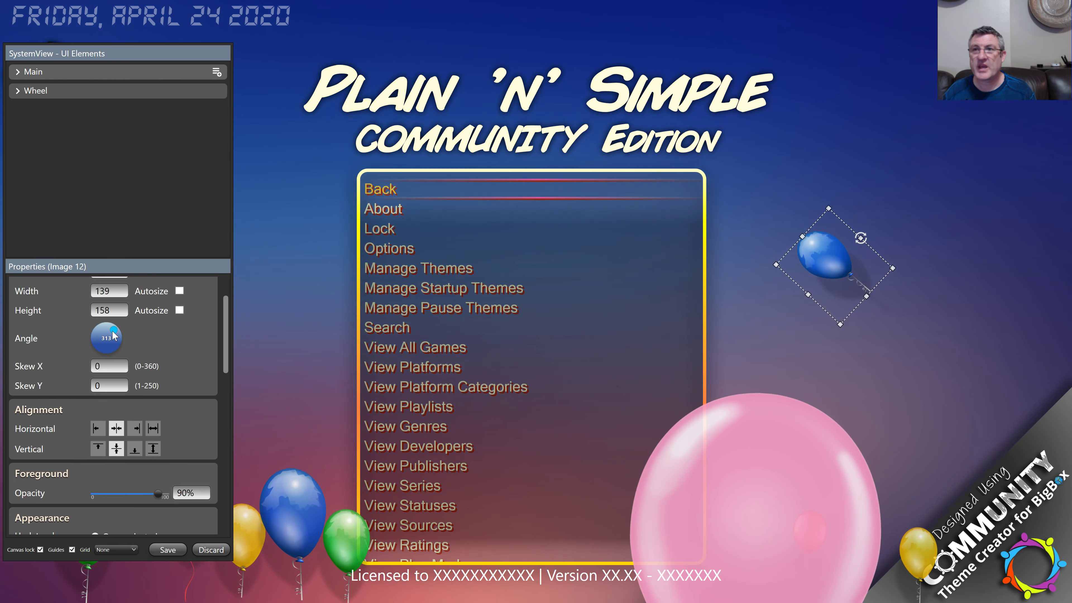
pyautogui.scroll(8, 115, 336)
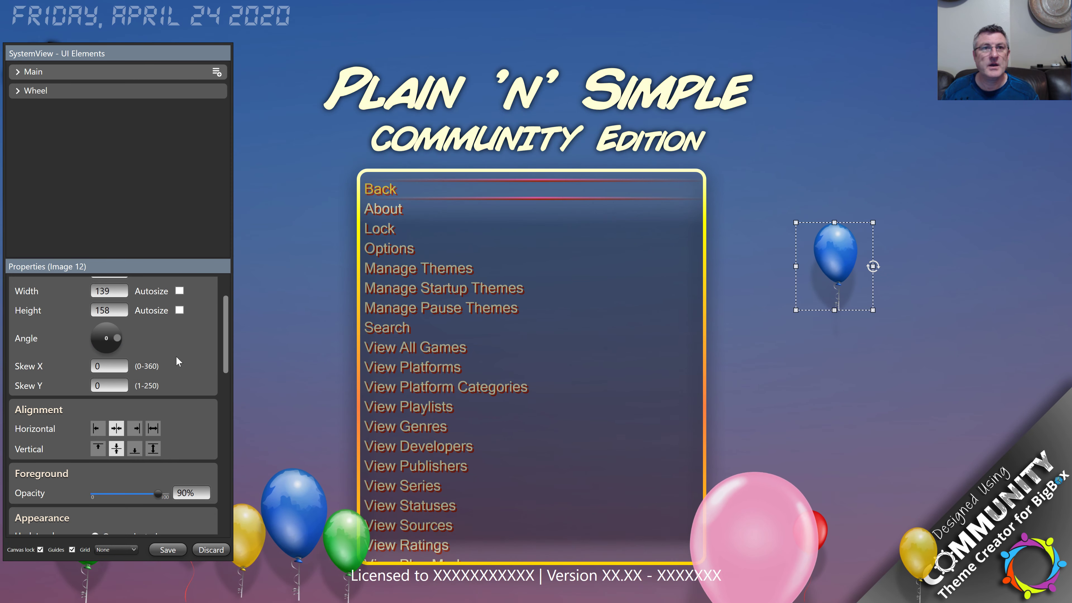
# Step: Set the blue balloon's foreground opacity to about 78%, after trying 27%
pyautogui.scroll(-4, 176, 358)
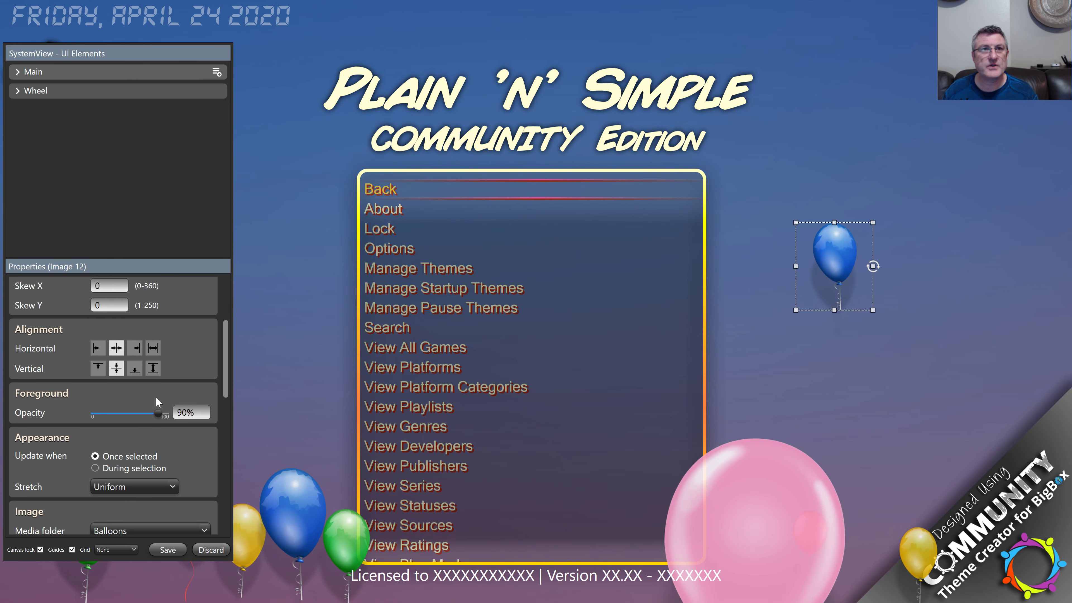
pyautogui.scroll(-3, 159, 390)
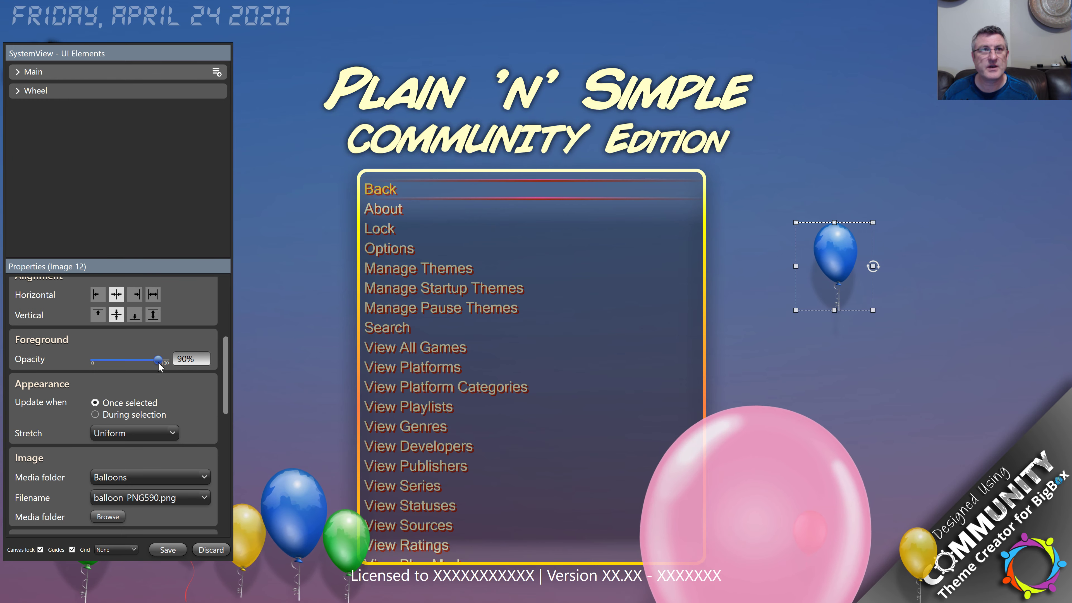
pyautogui.moveTo(158, 360); pyautogui.dragTo(114, 360)
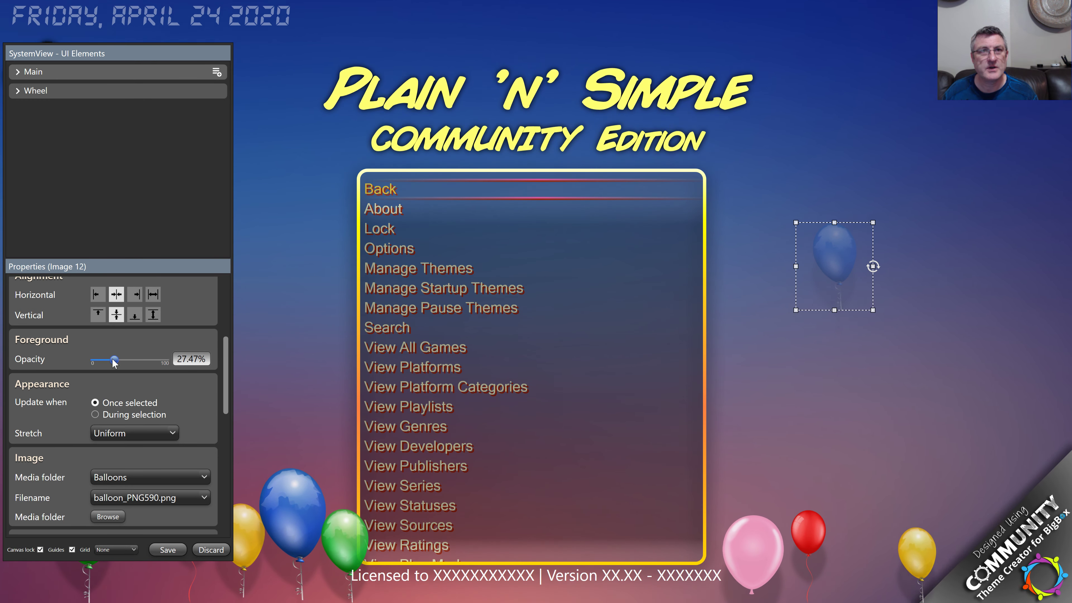
pyautogui.moveTo(114, 360); pyautogui.dragTo(149, 359)
pyautogui.scroll(-3, 155, 337)
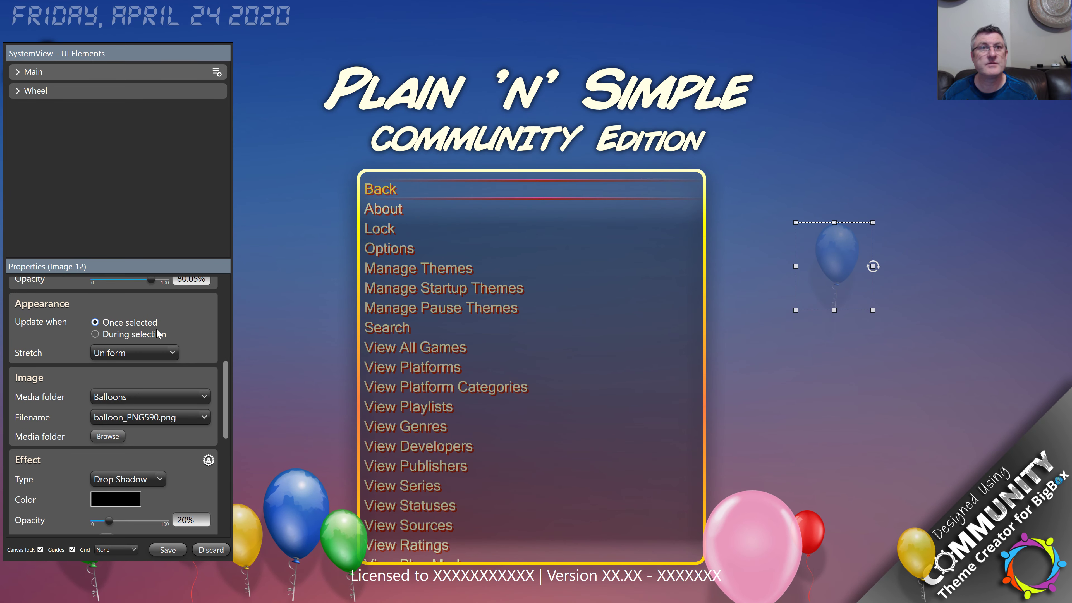
pyautogui.scroll(-2, 192, 333)
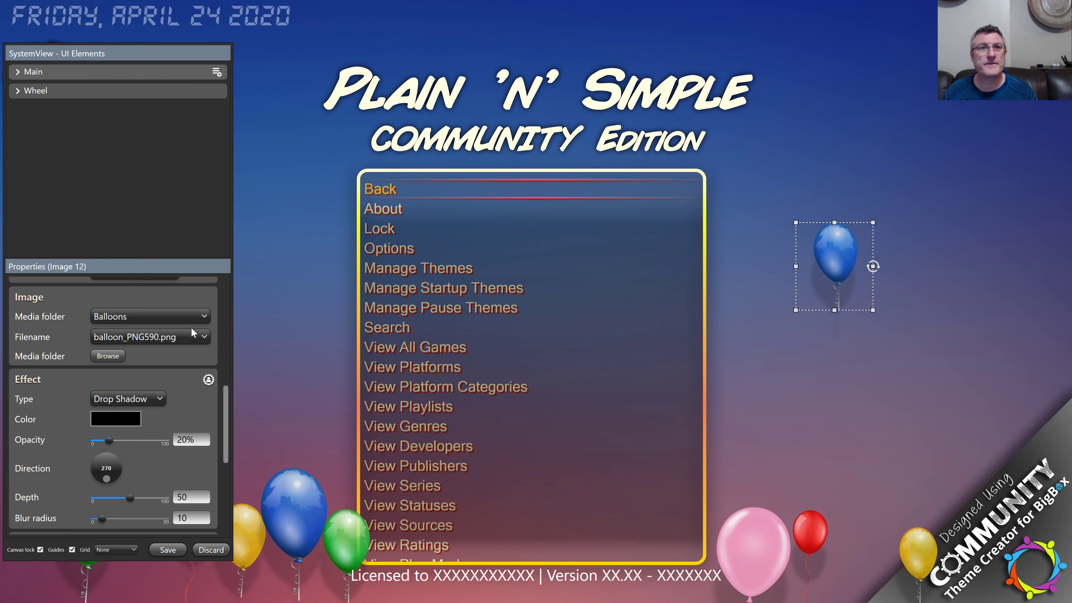
pyautogui.scroll(-1, 192, 334)
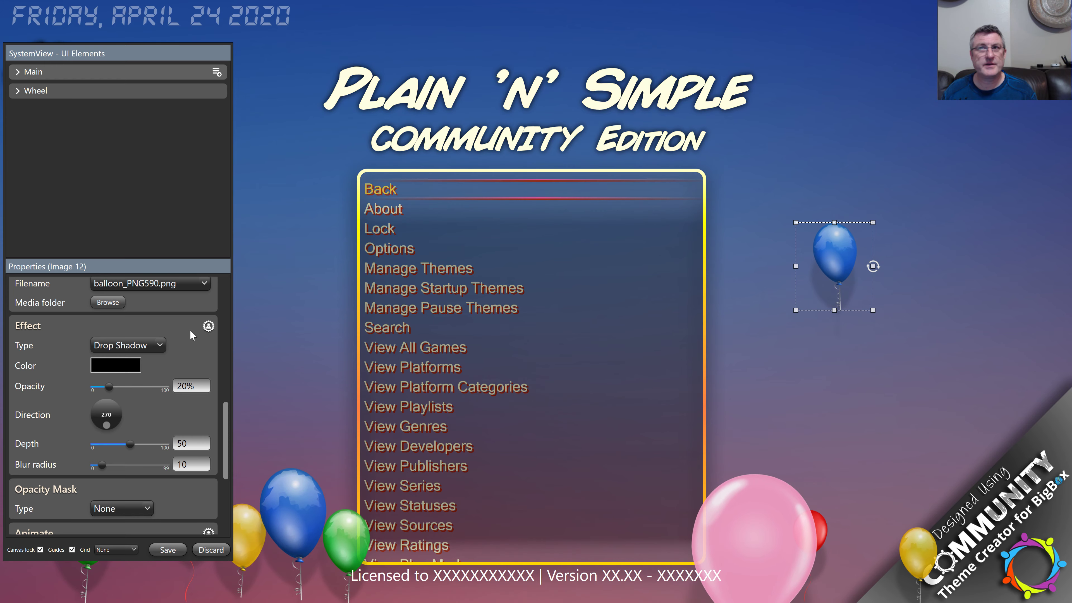
pyautogui.scroll(-2, 189, 331)
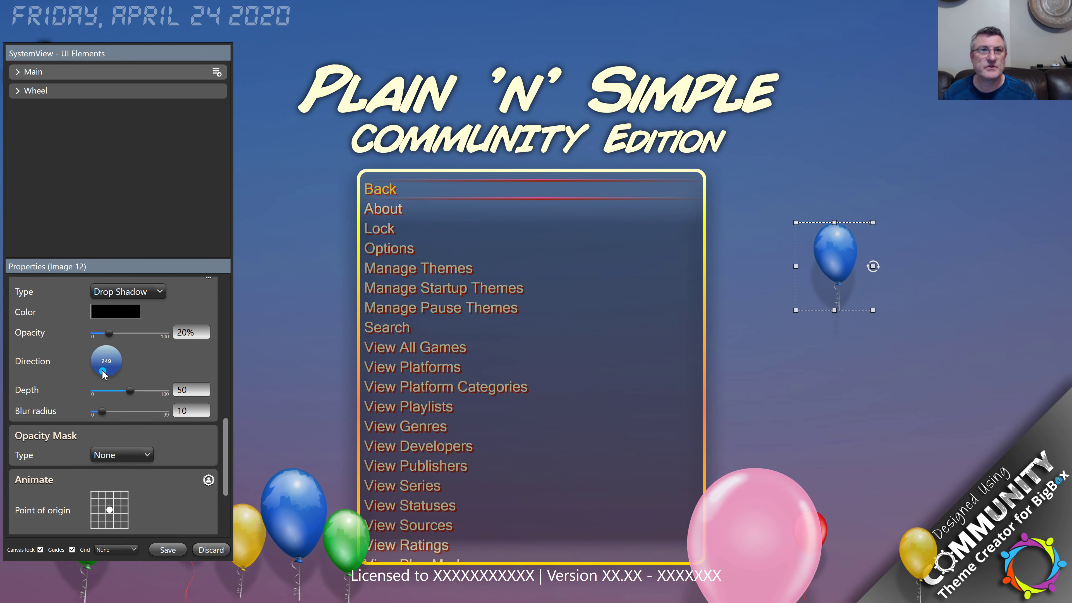
# Step: Try balloon shadow directions around 129 and 300, then return it to 270
pyautogui.moveTo(100, 370); pyautogui.dragTo(97, 367)
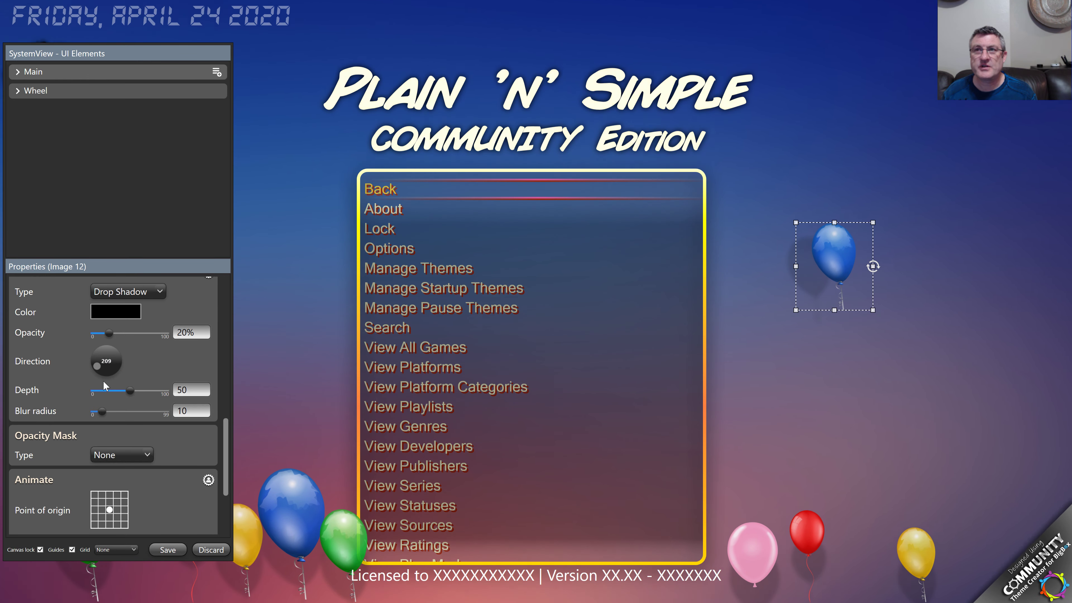
pyautogui.moveTo(97, 367); pyautogui.dragTo(100, 352)
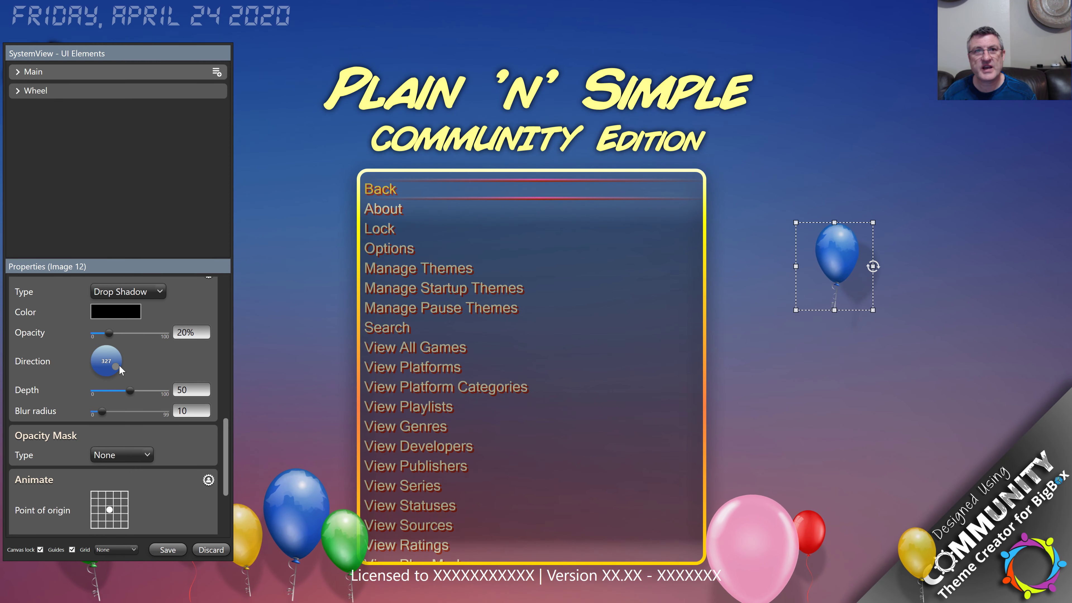
pyautogui.moveTo(109, 370); pyautogui.dragTo(112, 369)
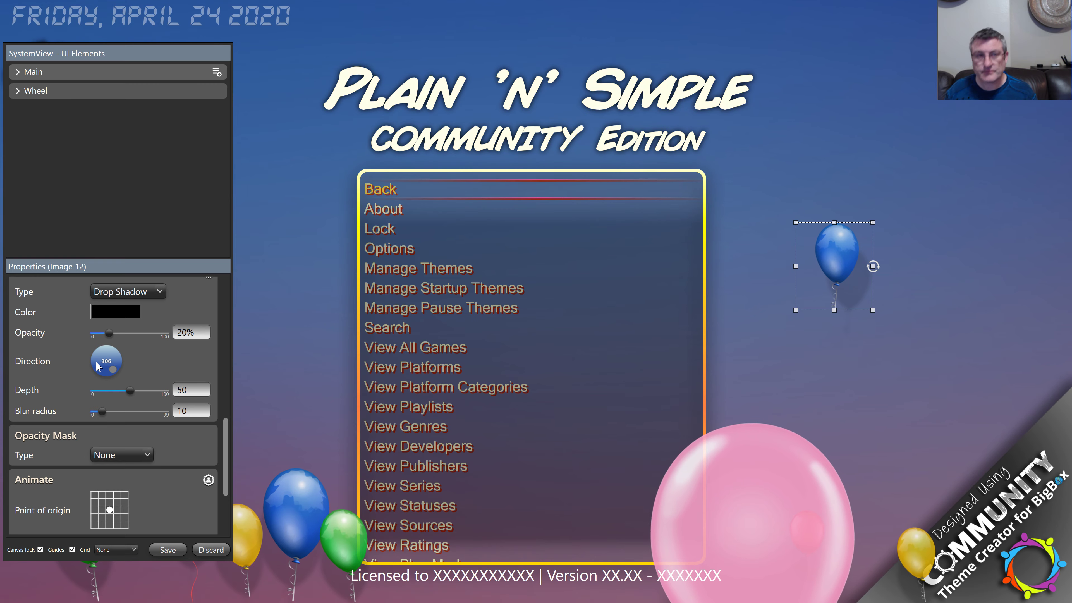
pyautogui.scroll(1, 98, 366)
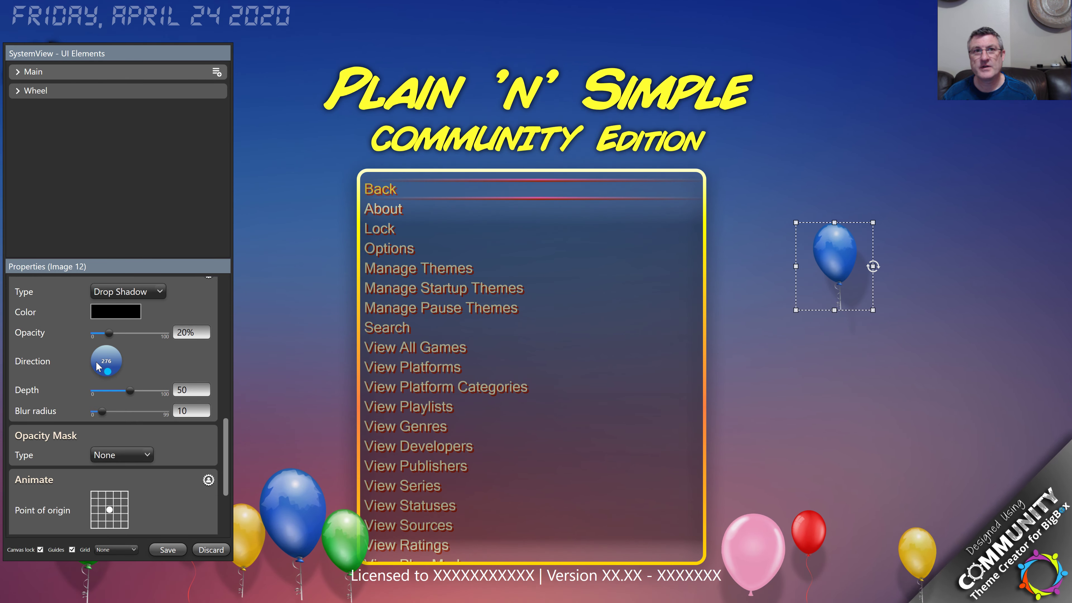
pyautogui.moveTo(96, 363); pyautogui.dragTo(97, 363)
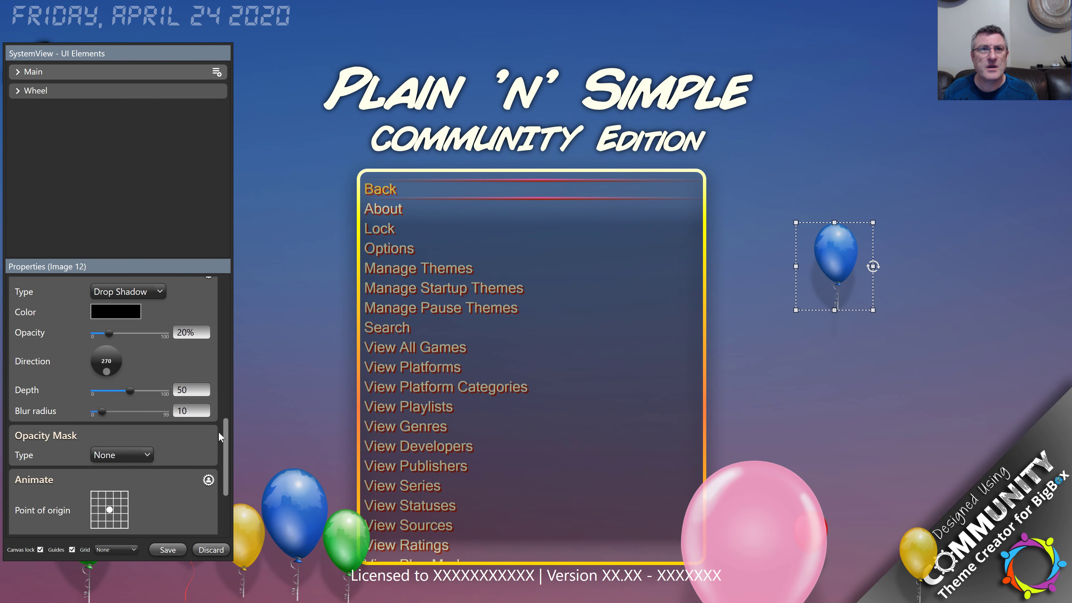
pyautogui.scroll(1, 223, 432)
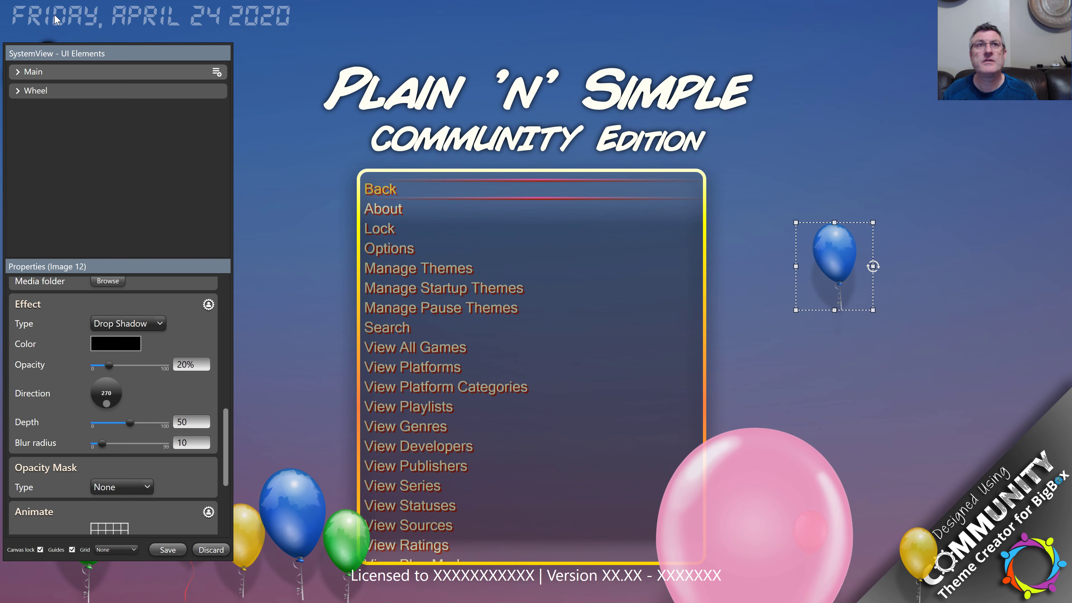
# Step: Leave System Date 1's format unchanged and drag System Time 1 left from the top-right corner
pyautogui.click(83, 13)
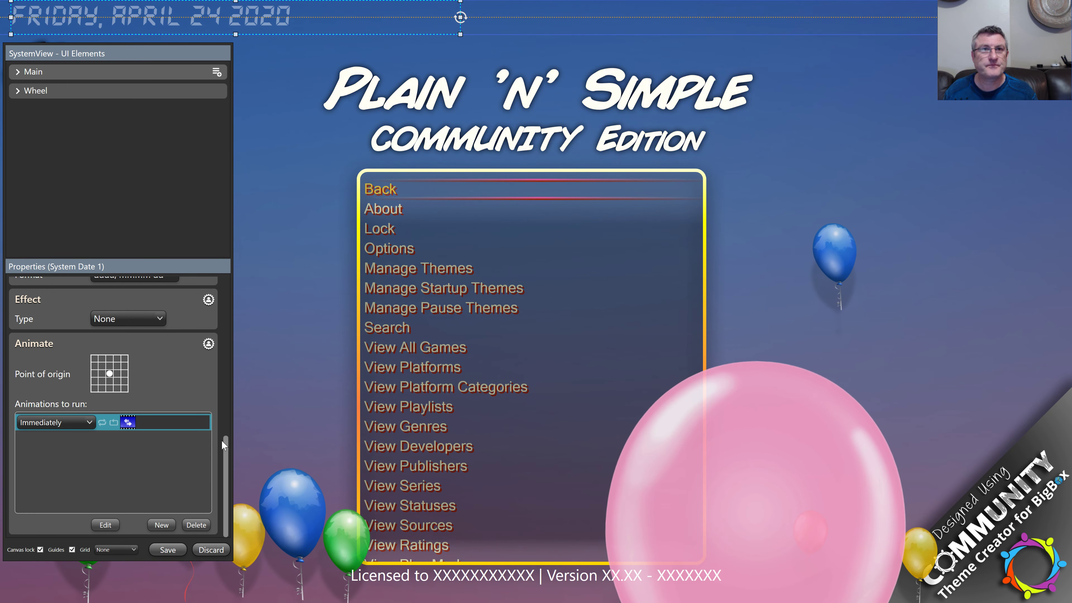
pyautogui.scroll(1, 225, 449)
pyautogui.moveTo(233, 417); pyautogui.dragTo(246, 398)
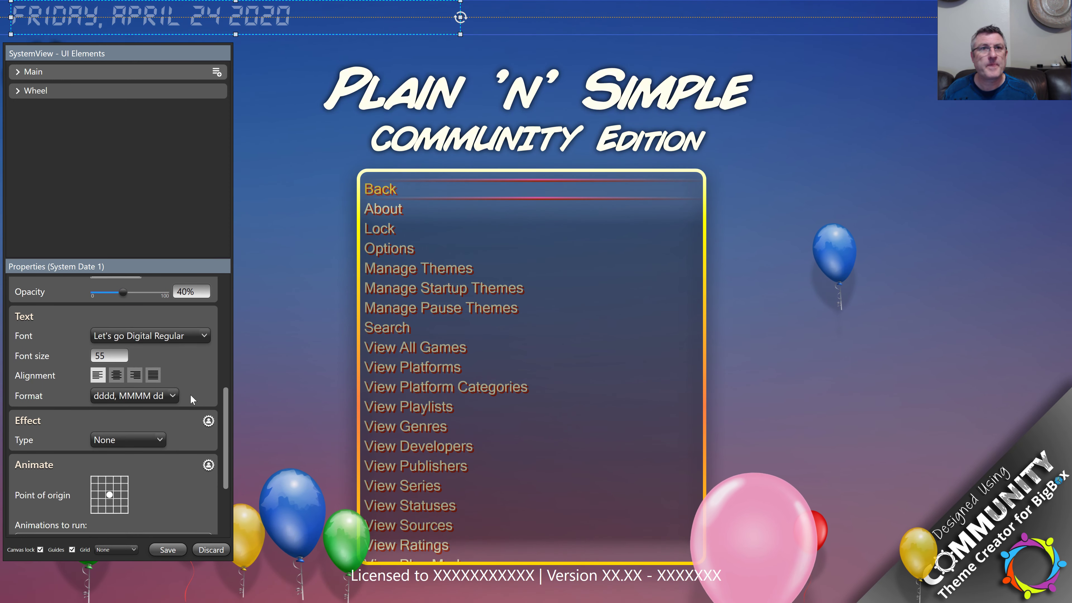
pyautogui.click(171, 395)
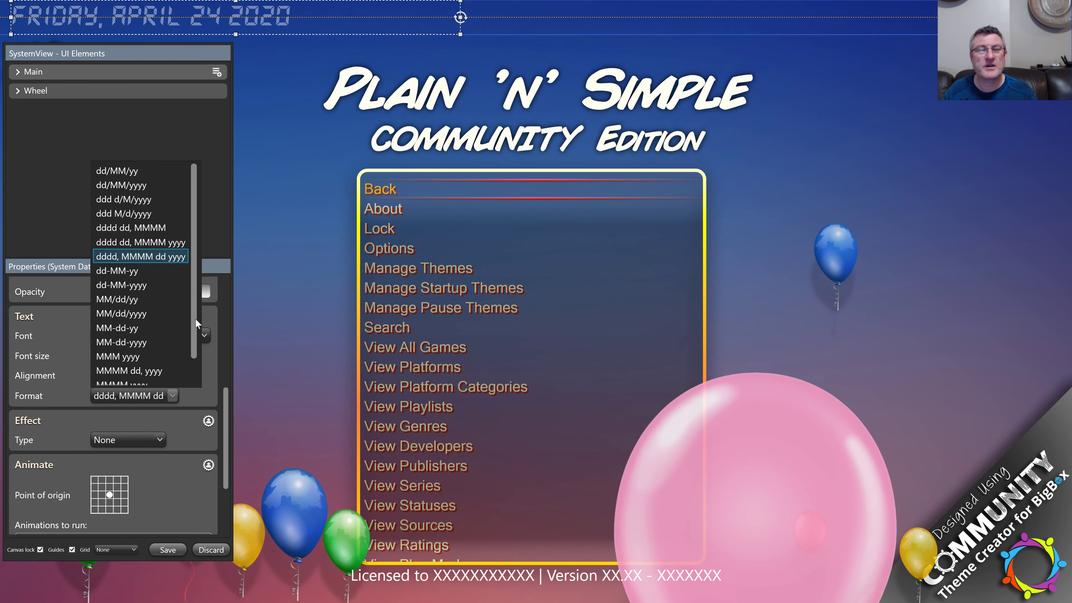
pyautogui.moveTo(205, 391); pyautogui.dragTo(202, 341)
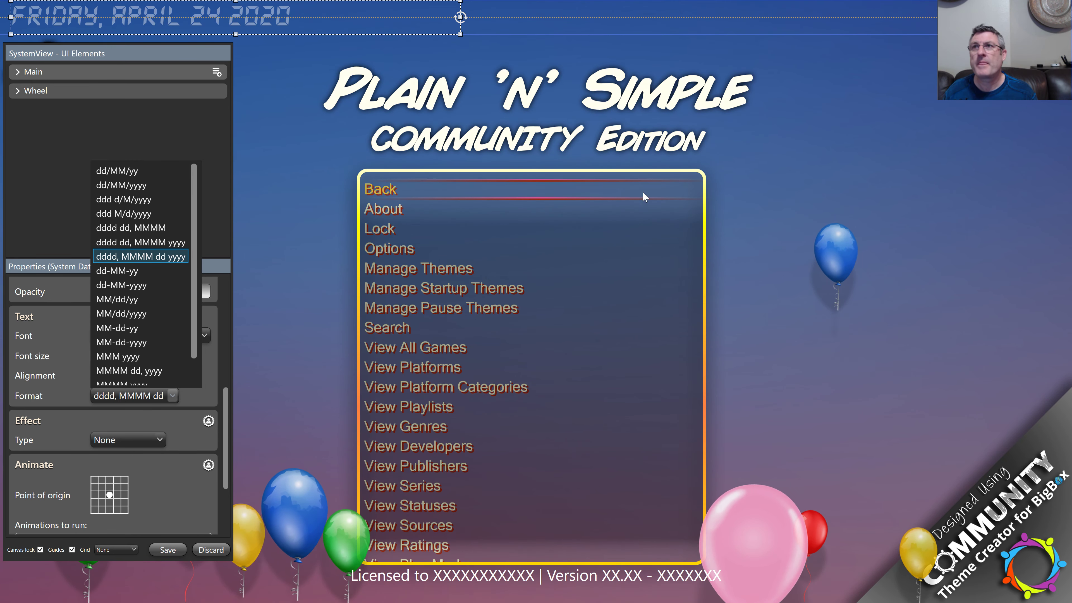
pyautogui.press('Escape')
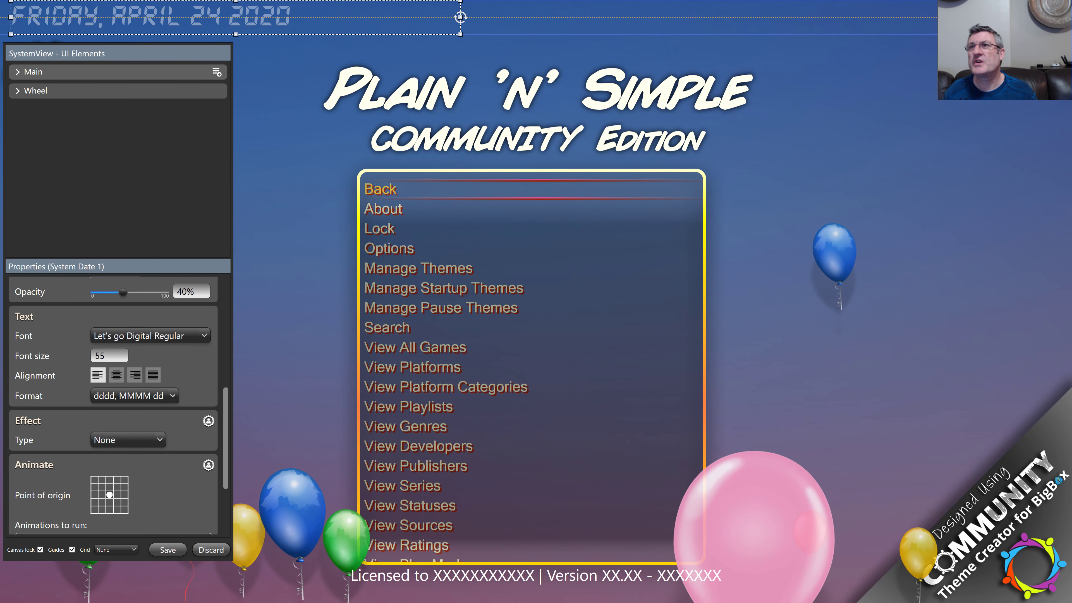
pyautogui.click(993, 20)
pyautogui.moveTo(993, 20); pyautogui.dragTo(740, 22)
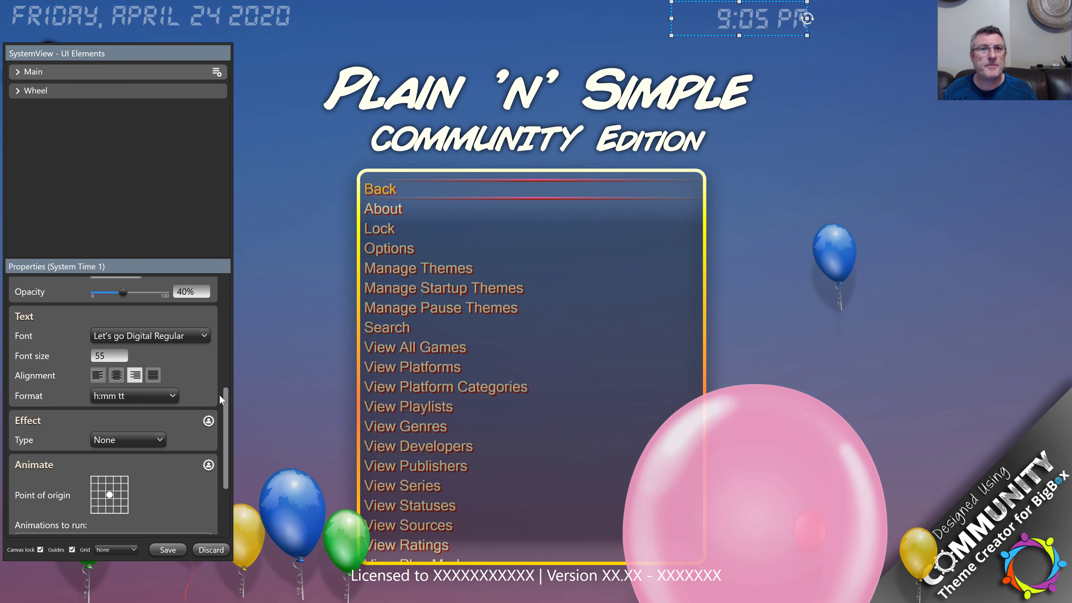
# Step: Change System Time 1's format to hh so the clock shows 09
pyautogui.moveTo(225, 400); pyautogui.dragTo(253, 368)
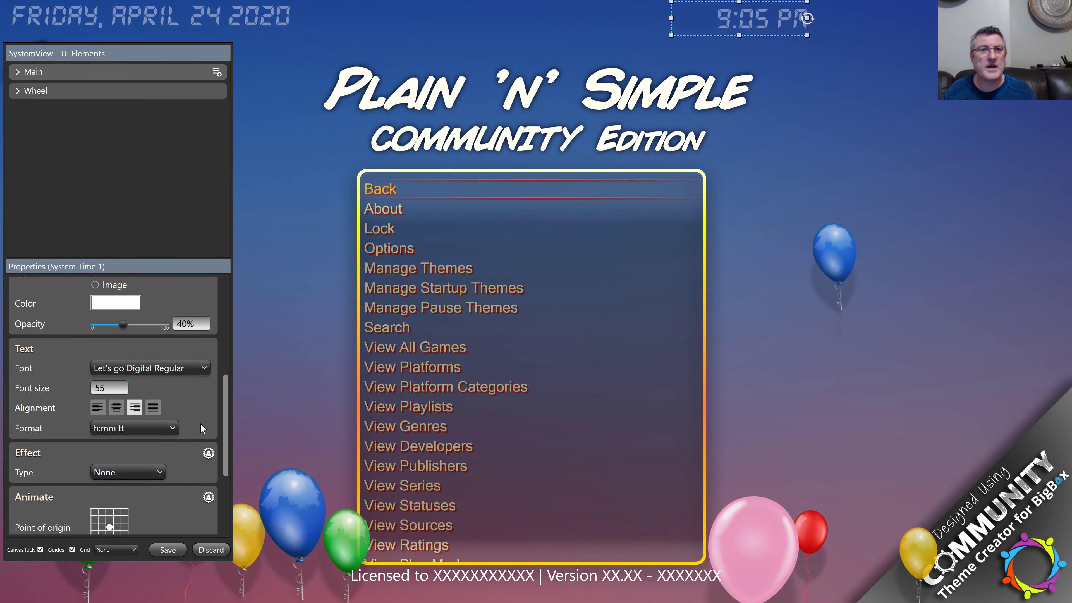
pyautogui.click(170, 427)
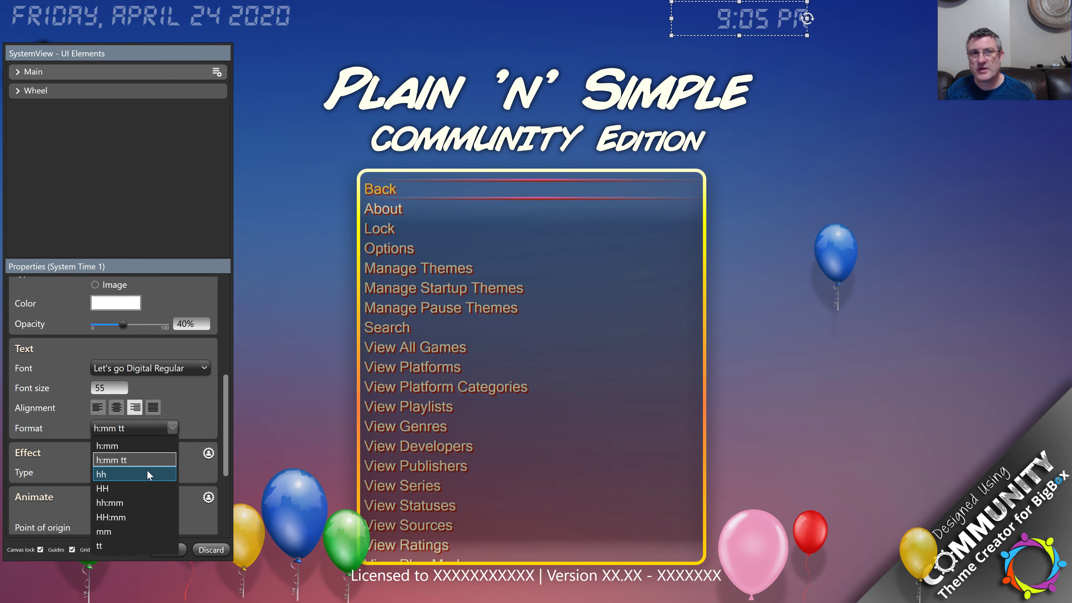
pyautogui.click(135, 474)
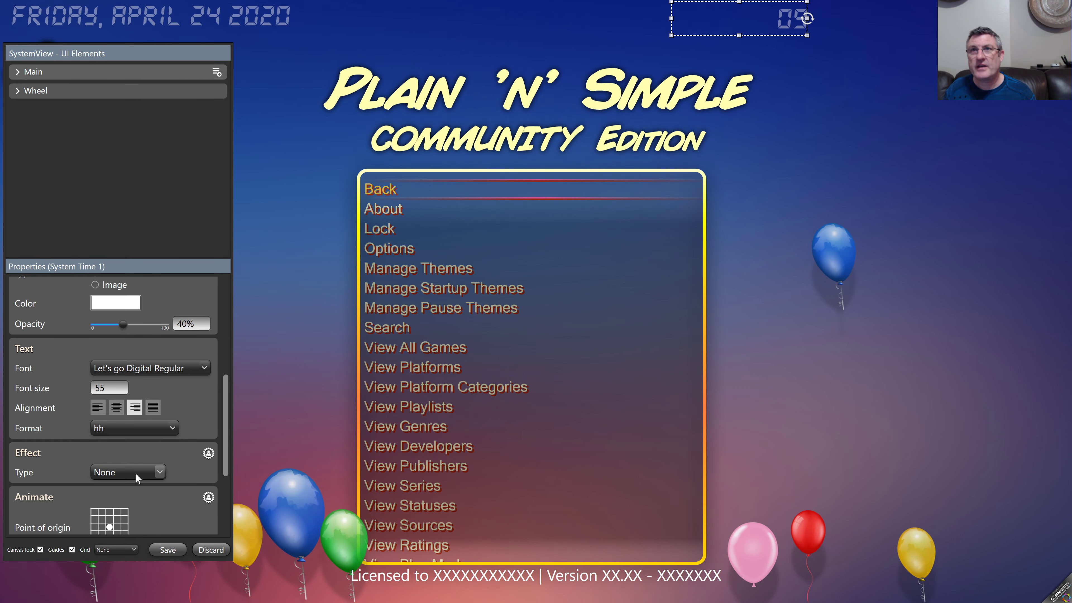
# Step: Duplicate the clock, set the copy's format to mm, and place it beside 09
pyautogui.rightClick(748, 13)
pyautogui.click(770, 35)
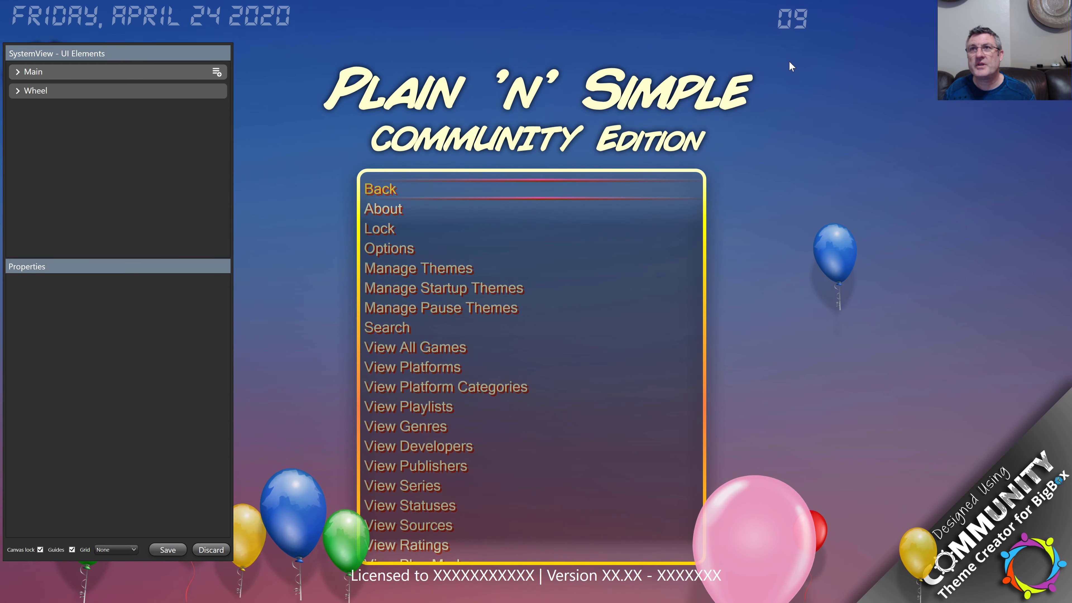
pyautogui.rightClick(829, 65)
pyautogui.click(848, 83)
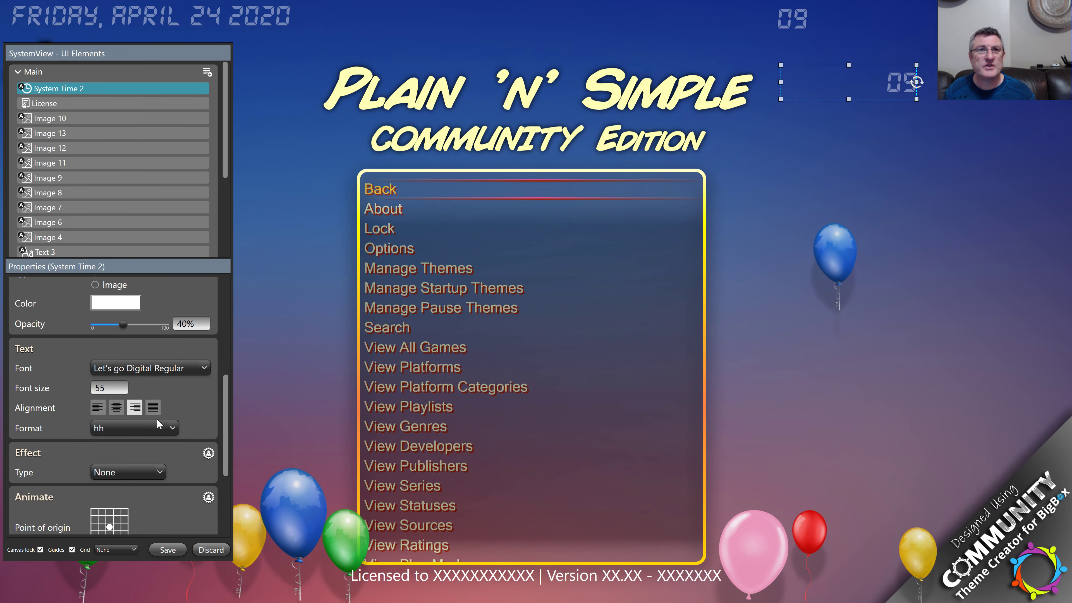
pyautogui.click(154, 427)
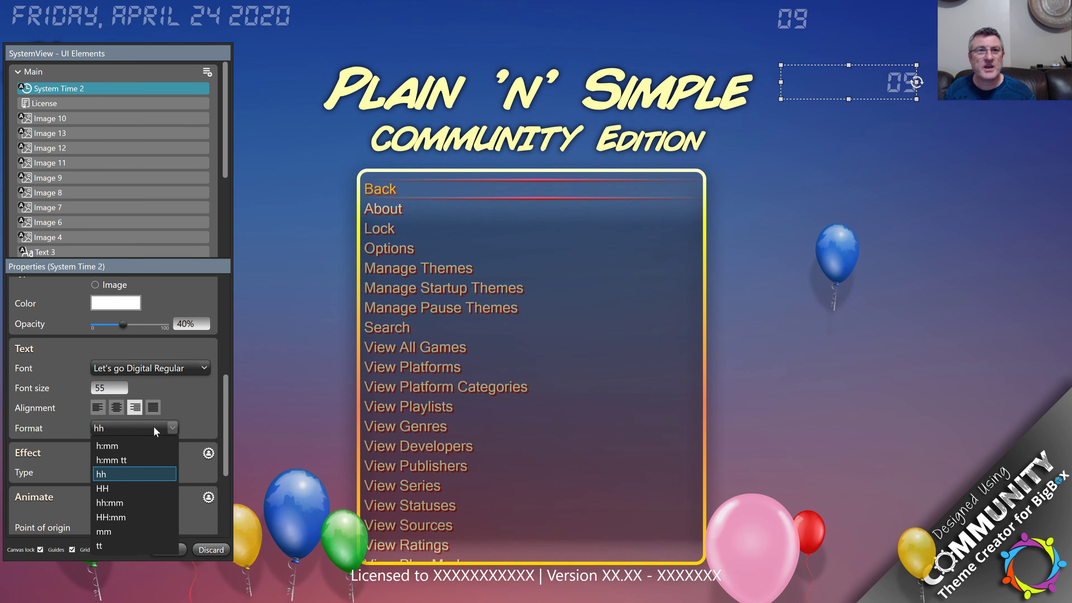
pyautogui.click(129, 532)
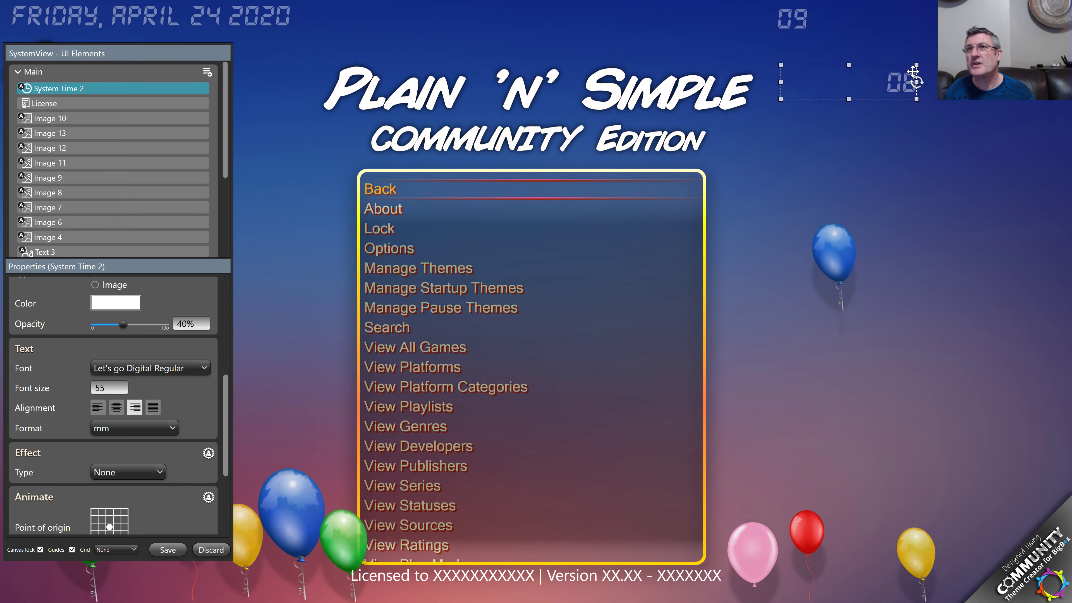
pyautogui.moveTo(913, 72); pyautogui.dragTo(831, 44)
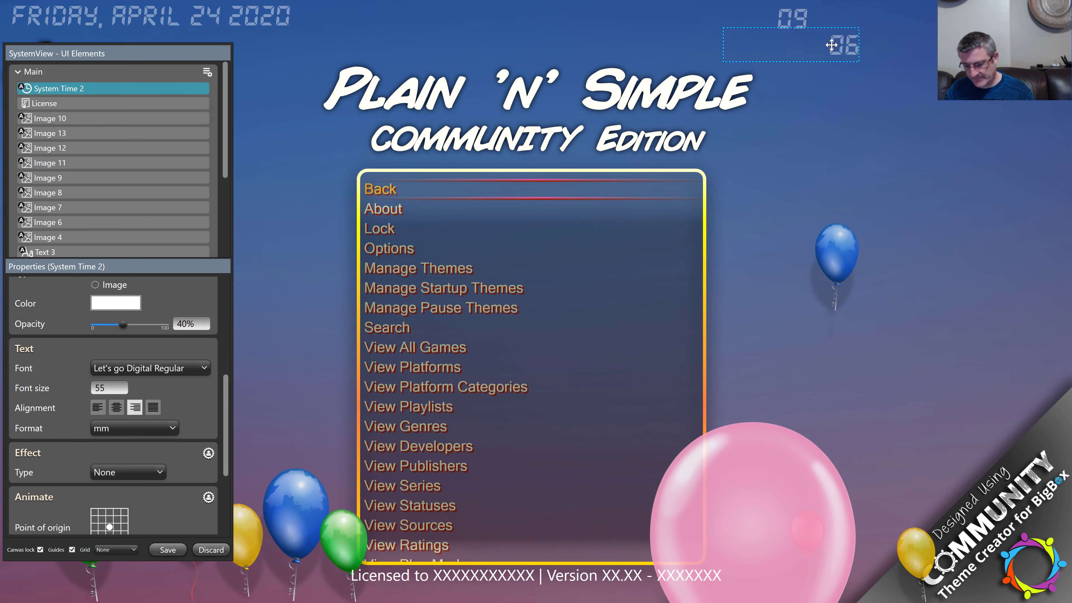
# Step: Delete the minutes copy, reselect System Time 1, and choose Discard
pyautogui.press('Delete')
pyautogui.click(790, 25)
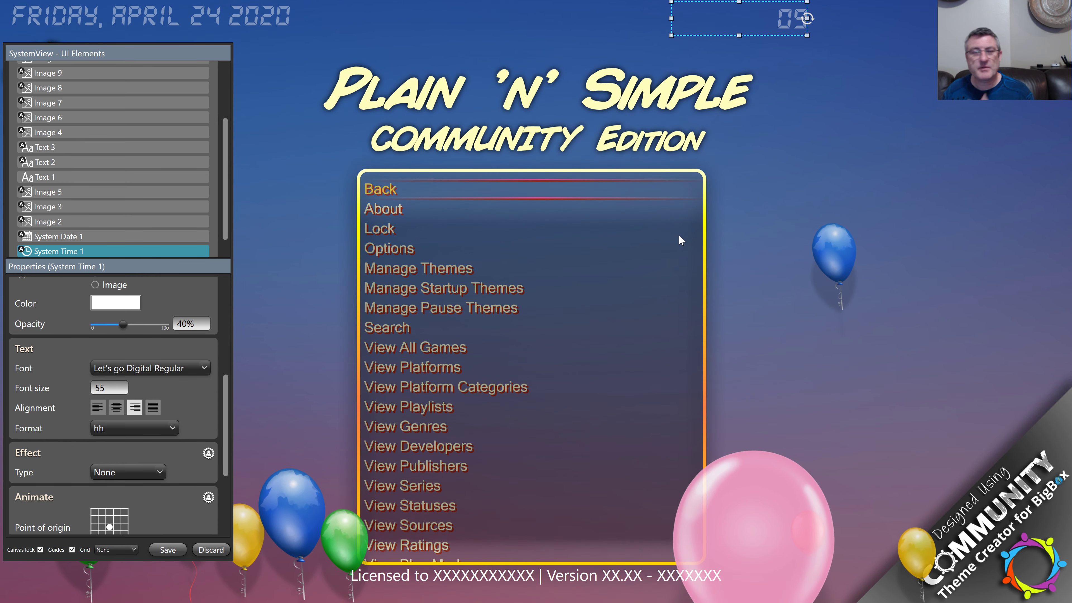
pyautogui.click(209, 550)
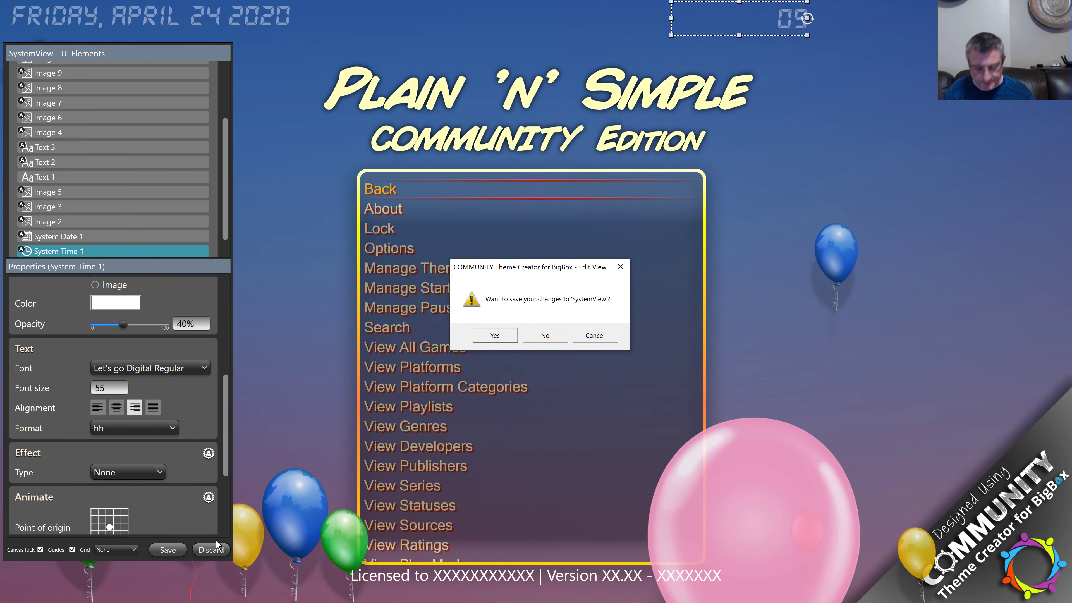
# Step: Decline saving the SystemView changes and switch the preview to TextGamesView
pyautogui.press('n')
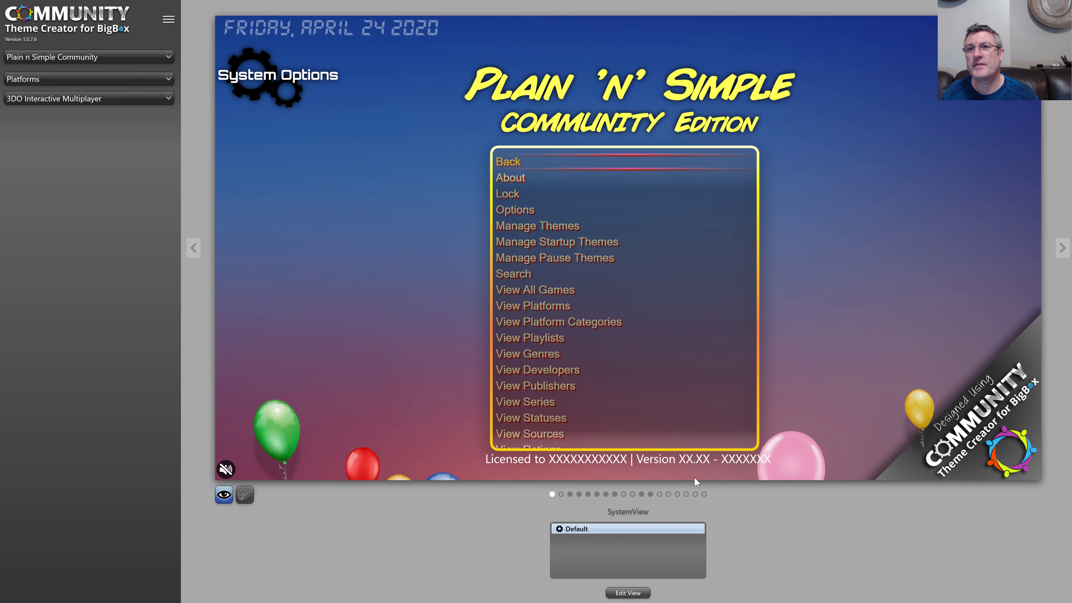
pyautogui.click(650, 494)
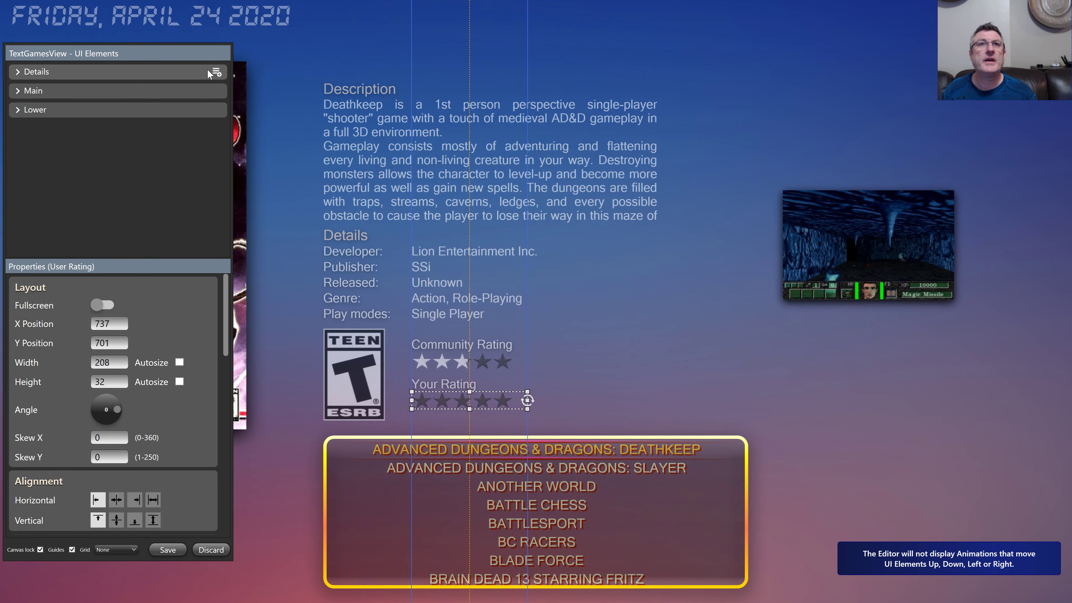
# Step: Select the games list frame in TextGamesView and bring up the elements that can join the Lower group
pyautogui.click(216, 72)
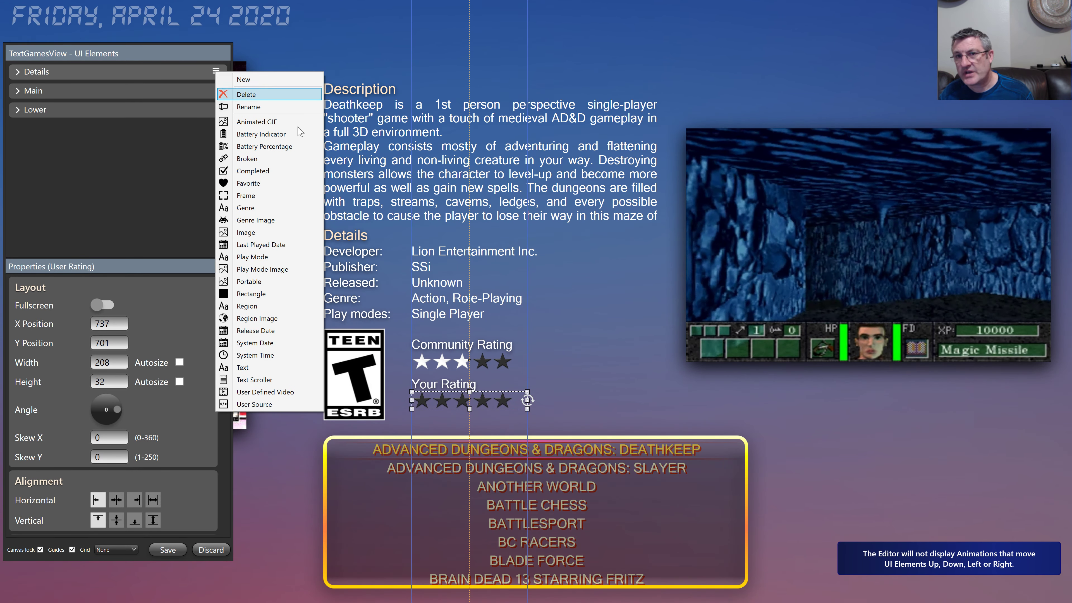
pyautogui.click(818, 495)
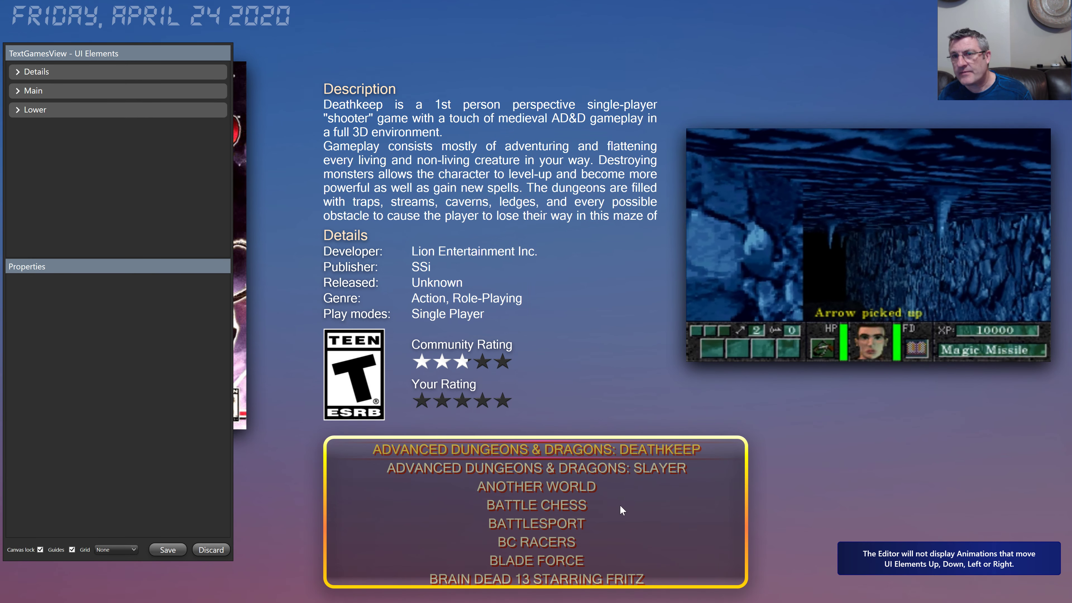
pyautogui.click(581, 507)
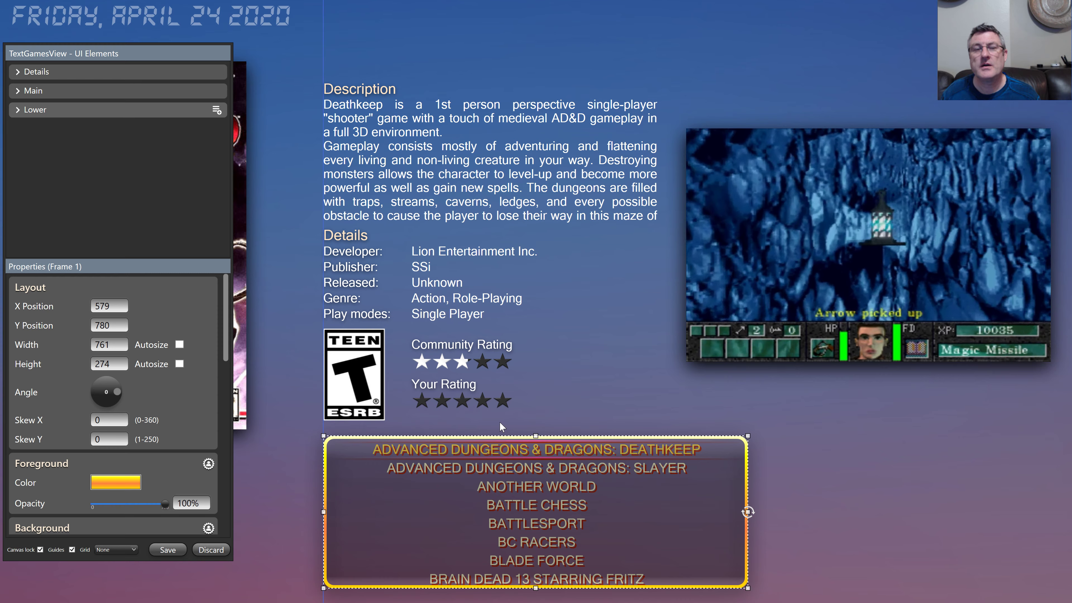
pyautogui.click(216, 110)
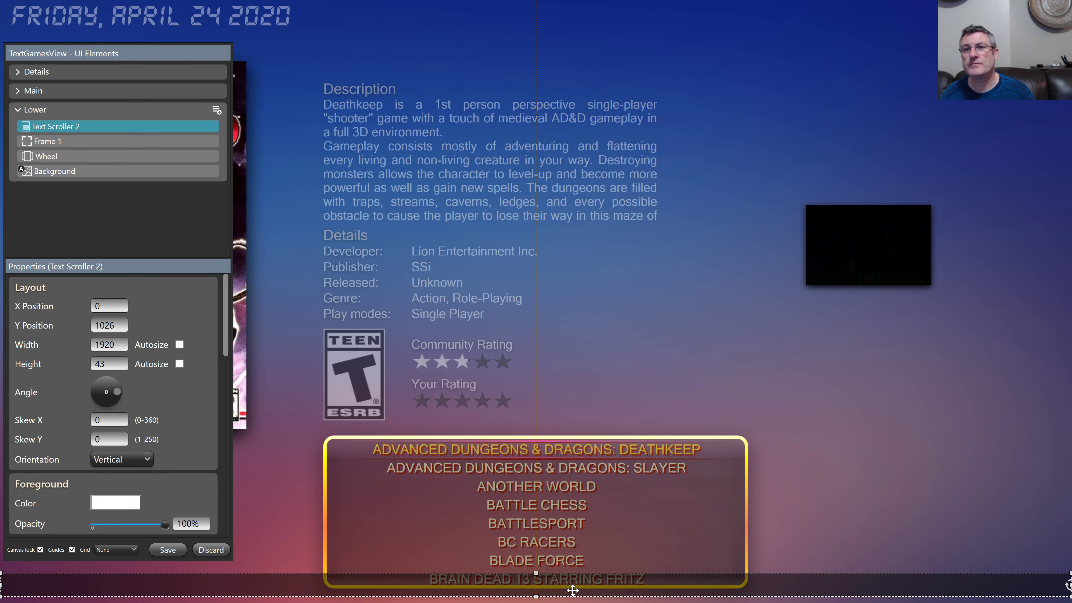
# Step: Stretch the new Text Scroller 2 taller across the bottom, then look through its Properties
pyautogui.moveTo(573, 590); pyautogui.dragTo(534, 543)
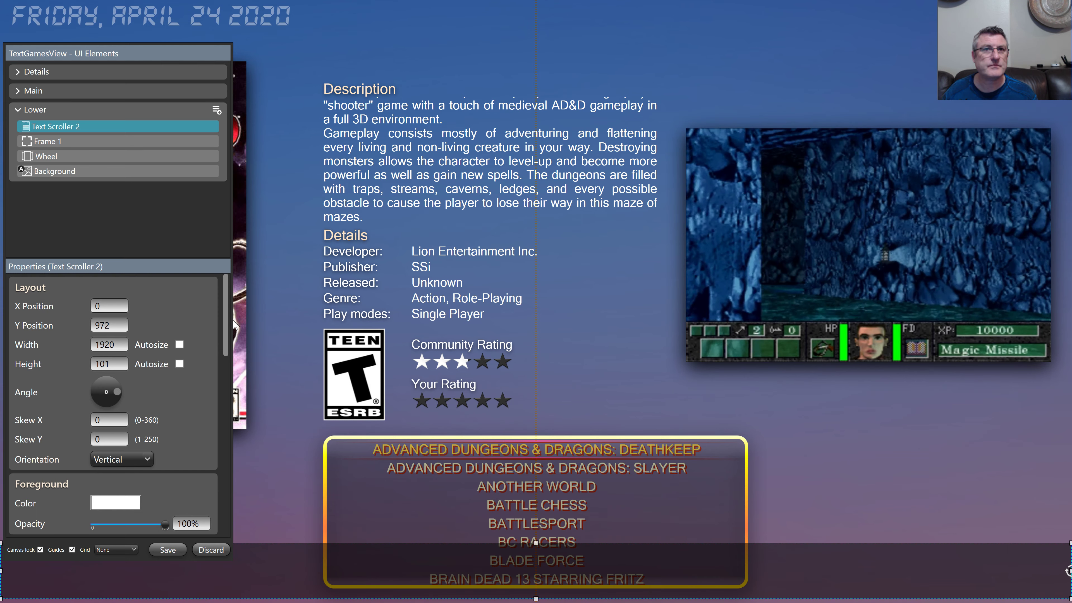
pyautogui.moveTo(228, 324); pyautogui.dragTo(225, 444)
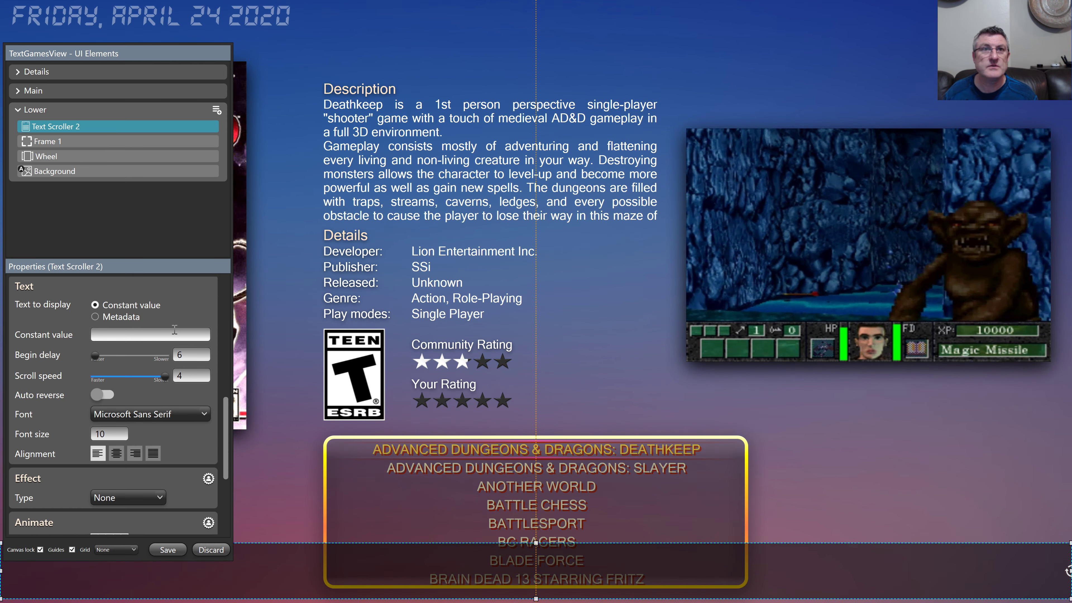
pyautogui.scroll(3, 174, 329)
pyautogui.scroll(-3, 175, 329)
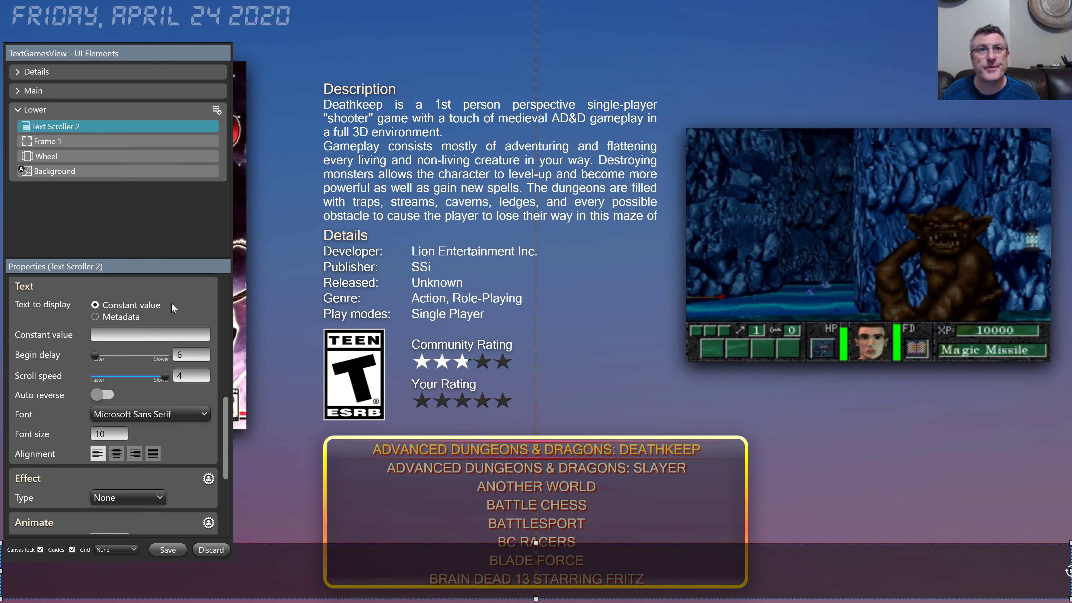
pyautogui.scroll(4, 171, 303)
pyautogui.scroll(5, 171, 303)
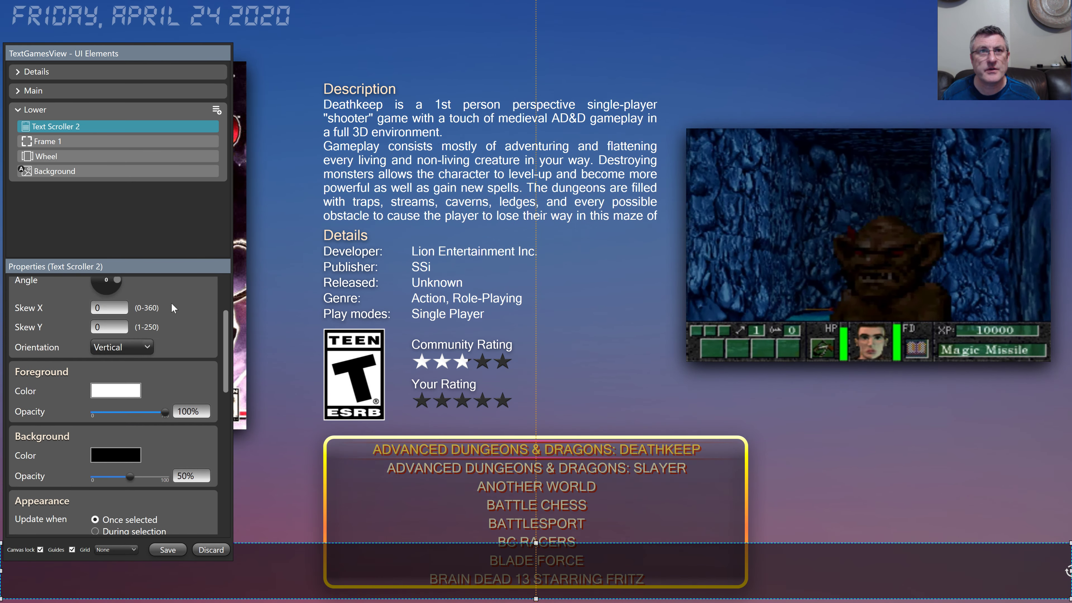
# Step: Make Text Scroller 2 run horizontally and move down to its Text section's font size
pyautogui.click(124, 378)
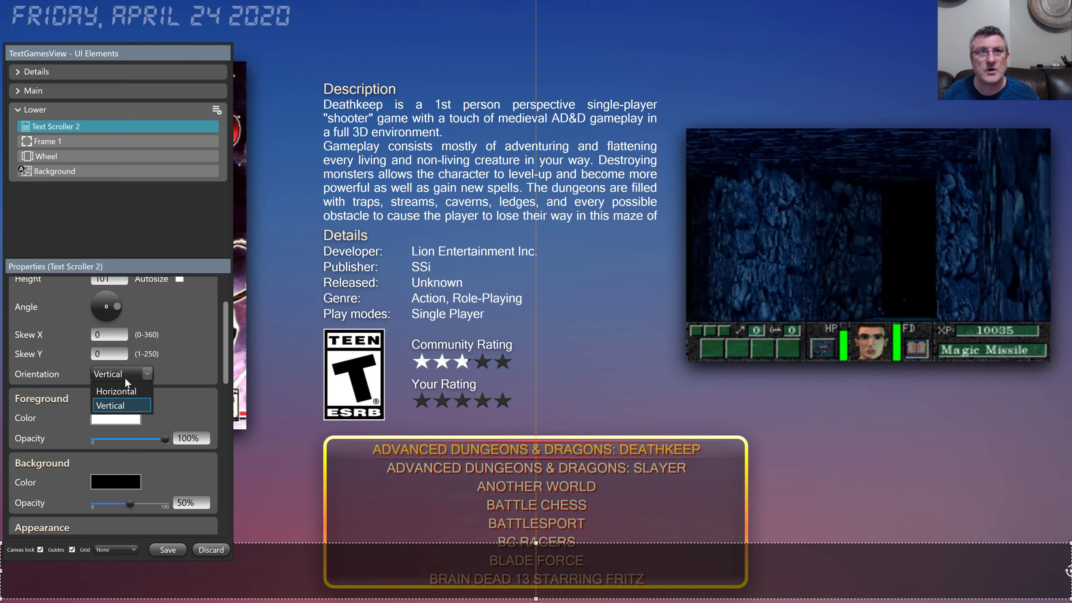
pyautogui.click(164, 383)
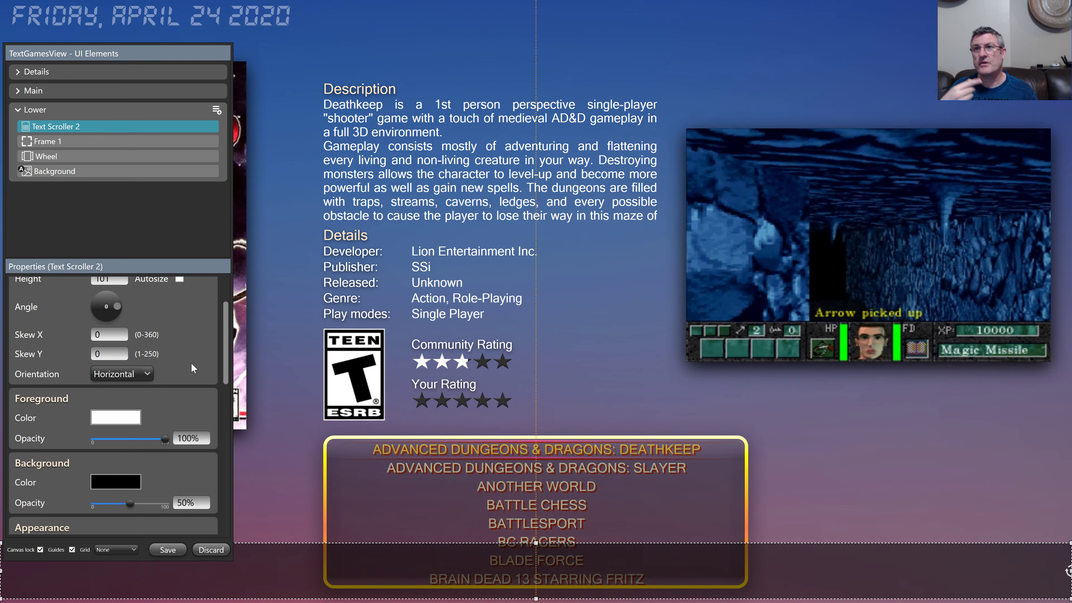
pyautogui.scroll(-3, 191, 366)
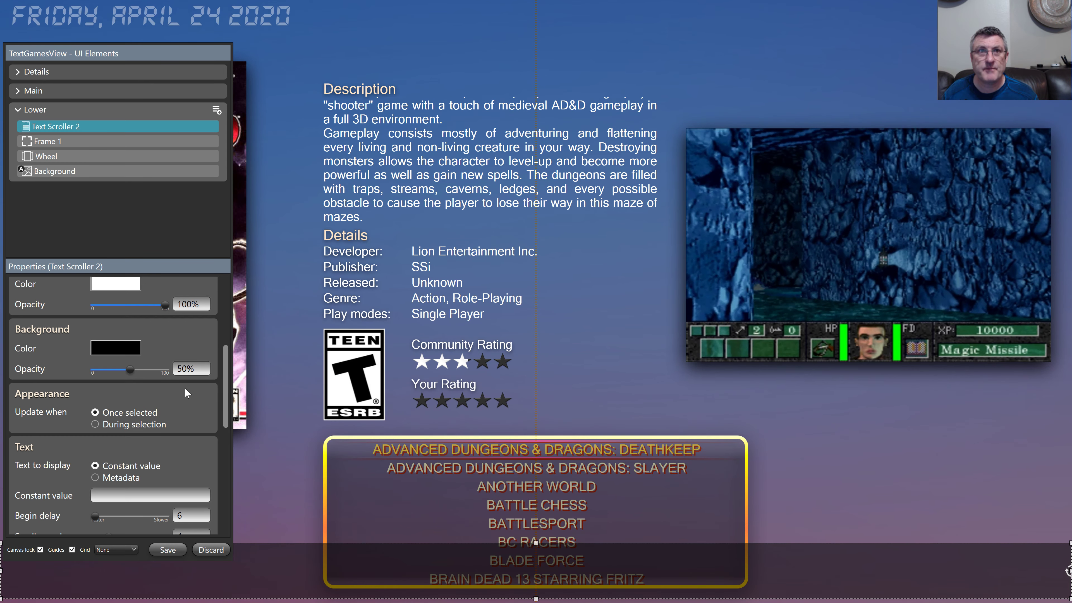
pyautogui.scroll(-4, 186, 392)
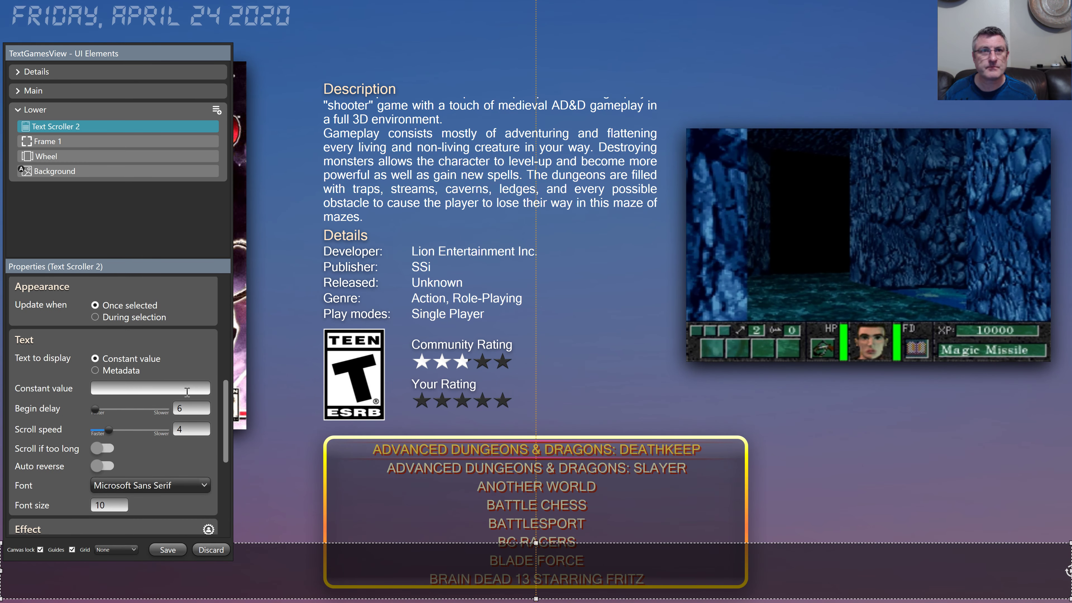
pyautogui.scroll(-1, 187, 391)
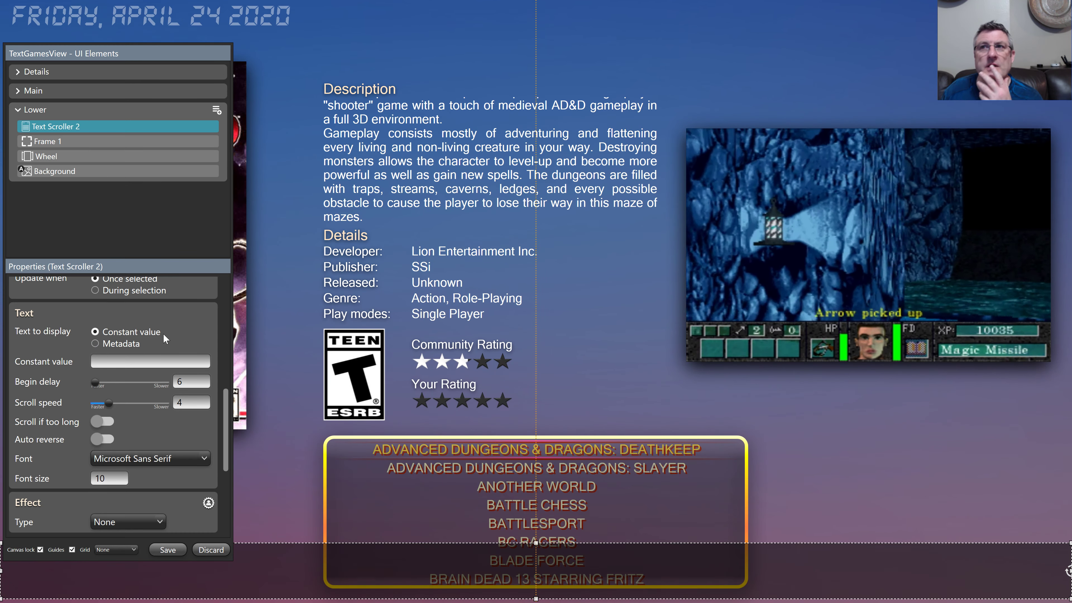
pyautogui.scroll(-1, 163, 336)
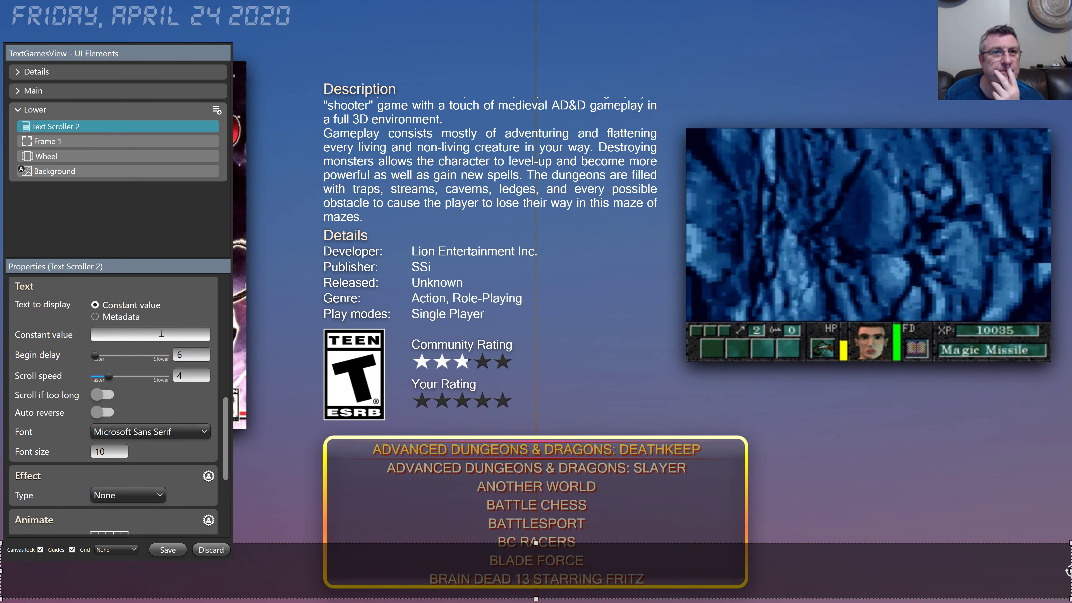
pyautogui.scroll(1, 163, 337)
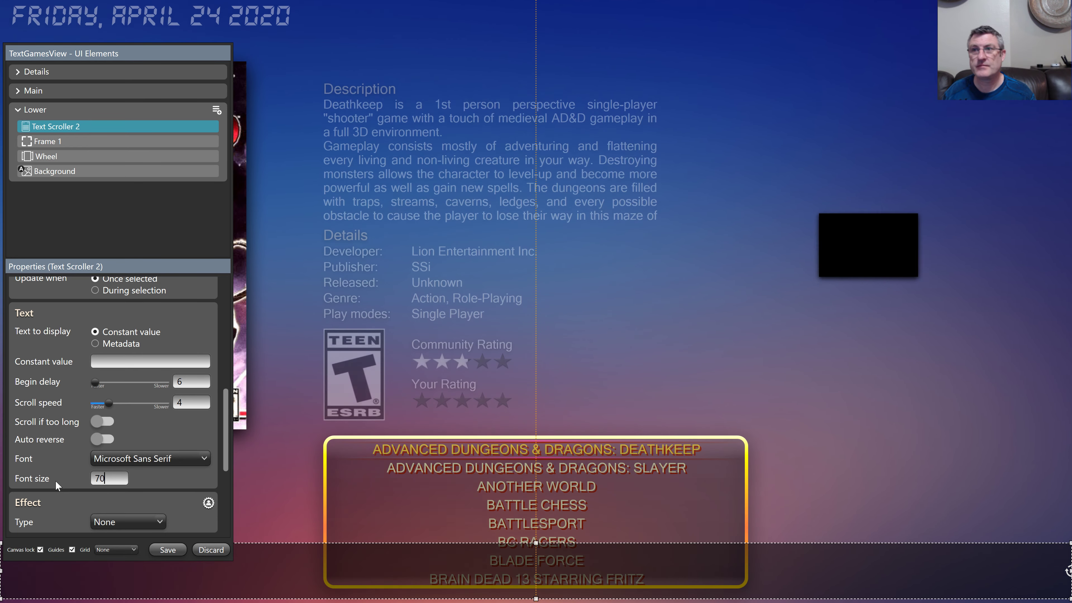
# Step: Show 'Hello' in the scroller with begin delay 0 and scroll speed slowed to about 0.42
pyautogui.click(124, 363)
pyautogui.write('Hell')
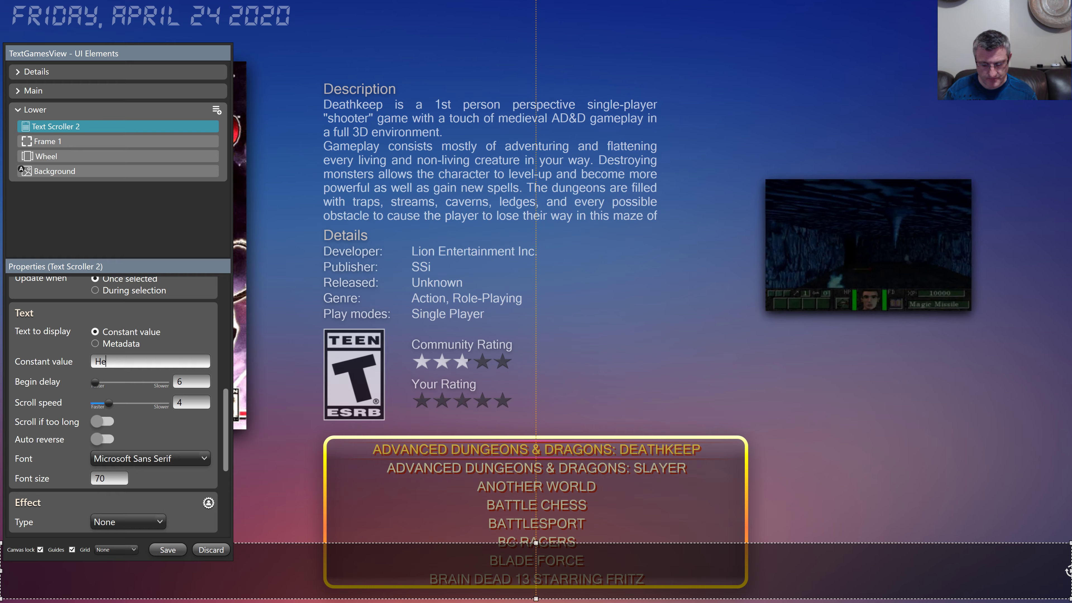
pyautogui.write('o')
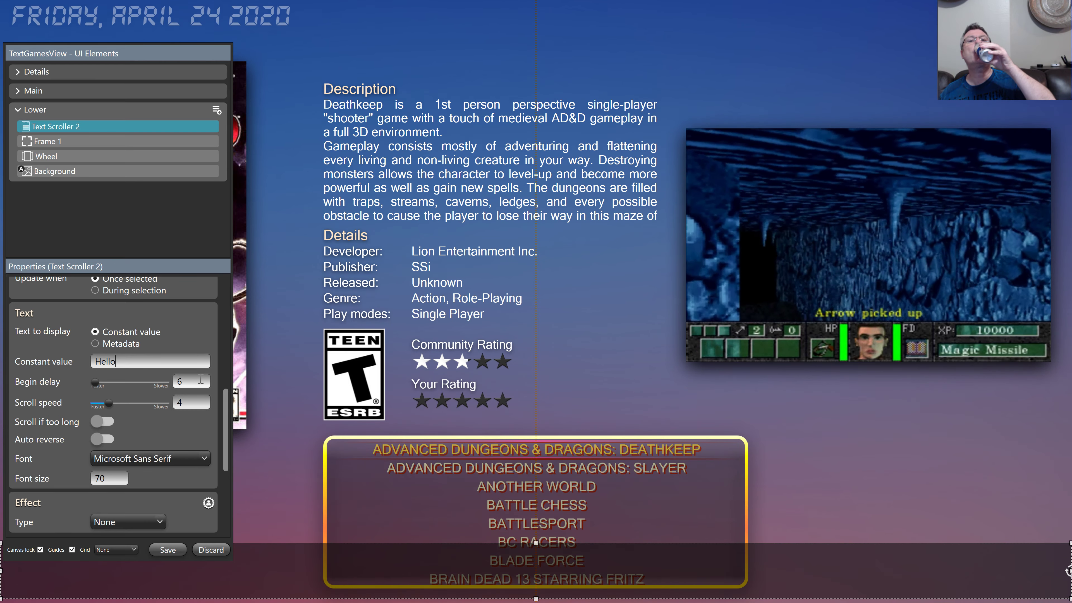
pyautogui.press('Tab')
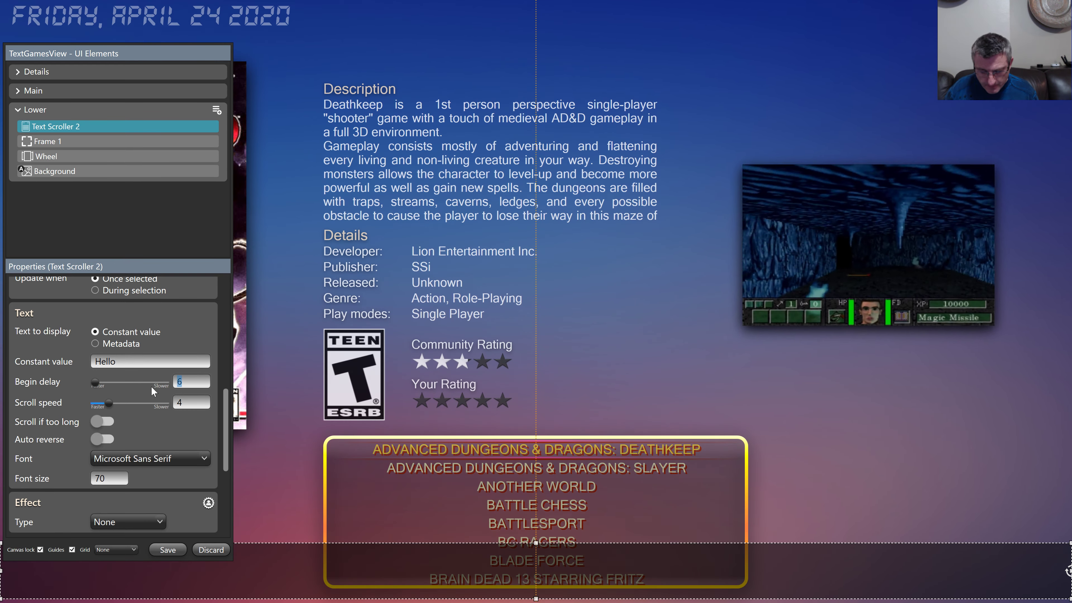
pyautogui.write('0')
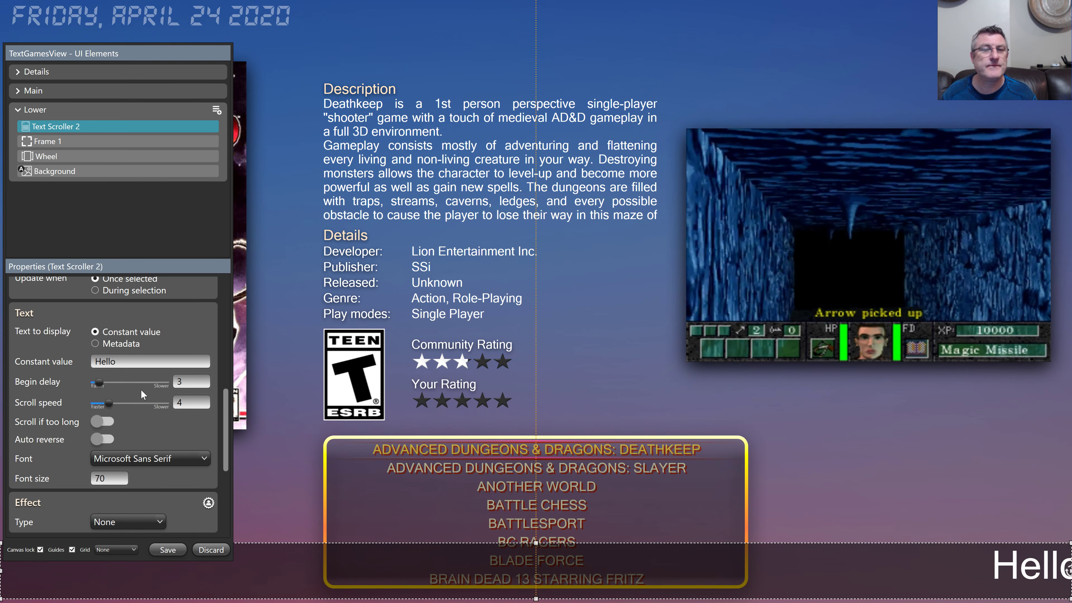
pyautogui.moveTo(111, 403); pyautogui.dragTo(100, 404)
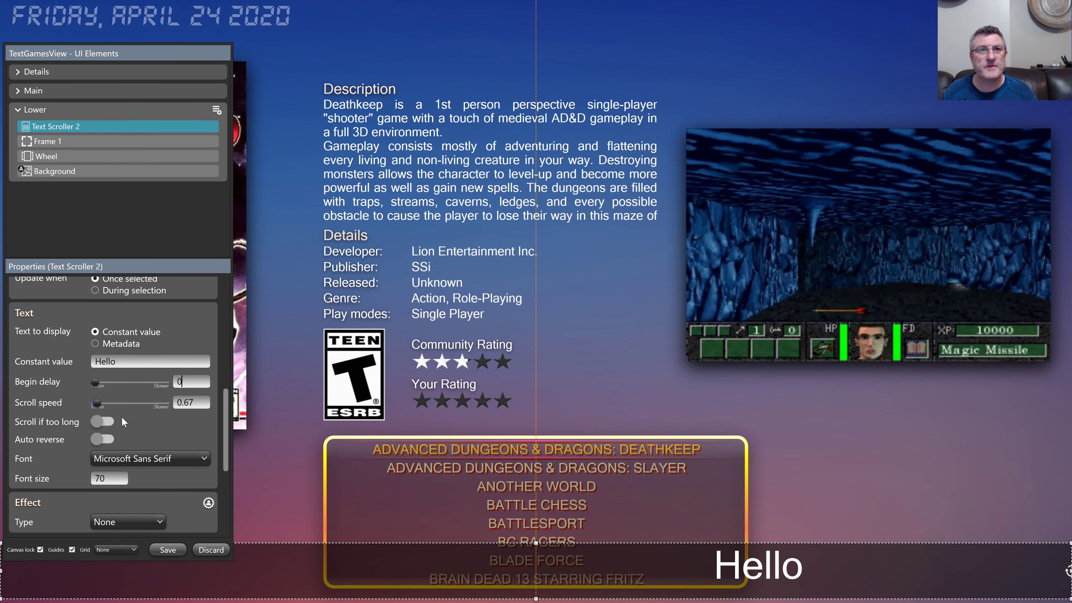
pyautogui.moveTo(95, 401); pyautogui.dragTo(84, 403)
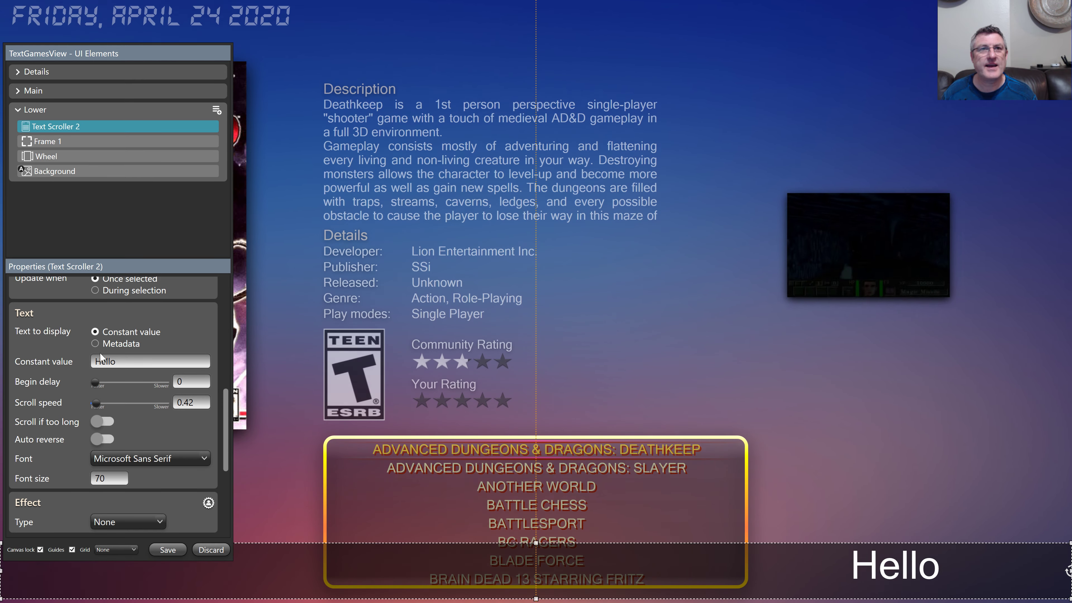
# Step: Switch the scroller's text to Game metadata and set scroll speed to 1
pyautogui.click(95, 345)
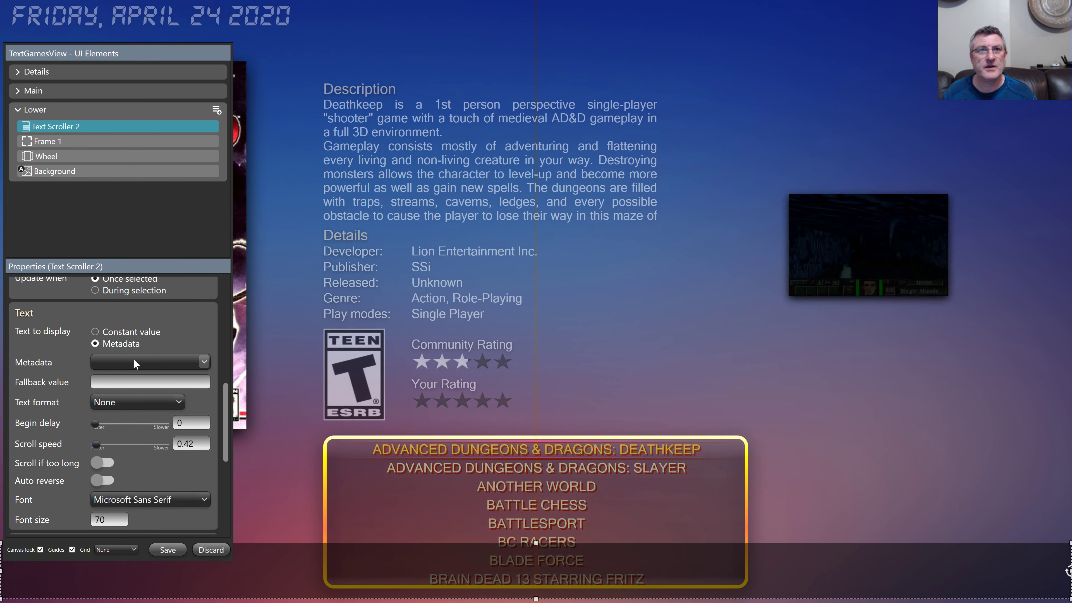
pyautogui.click(135, 359)
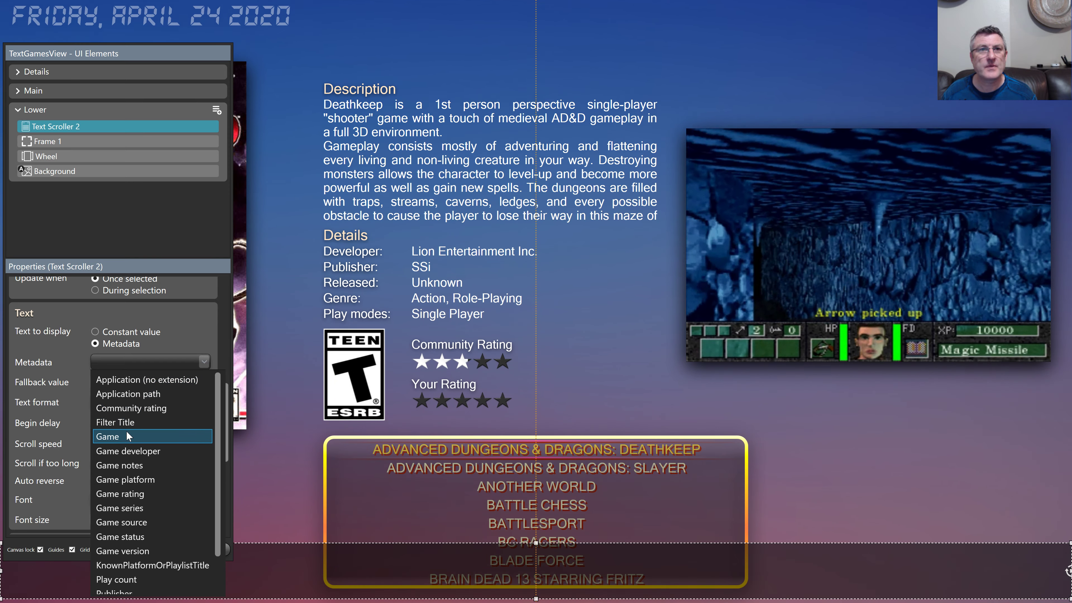
pyautogui.click(126, 431)
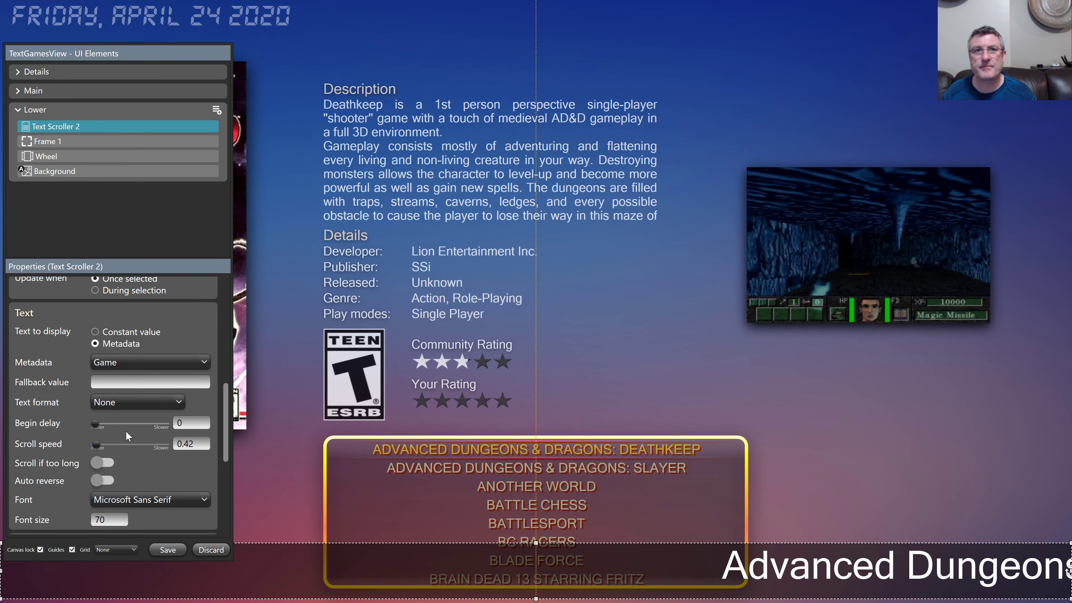
pyautogui.doubleClick(185, 443)
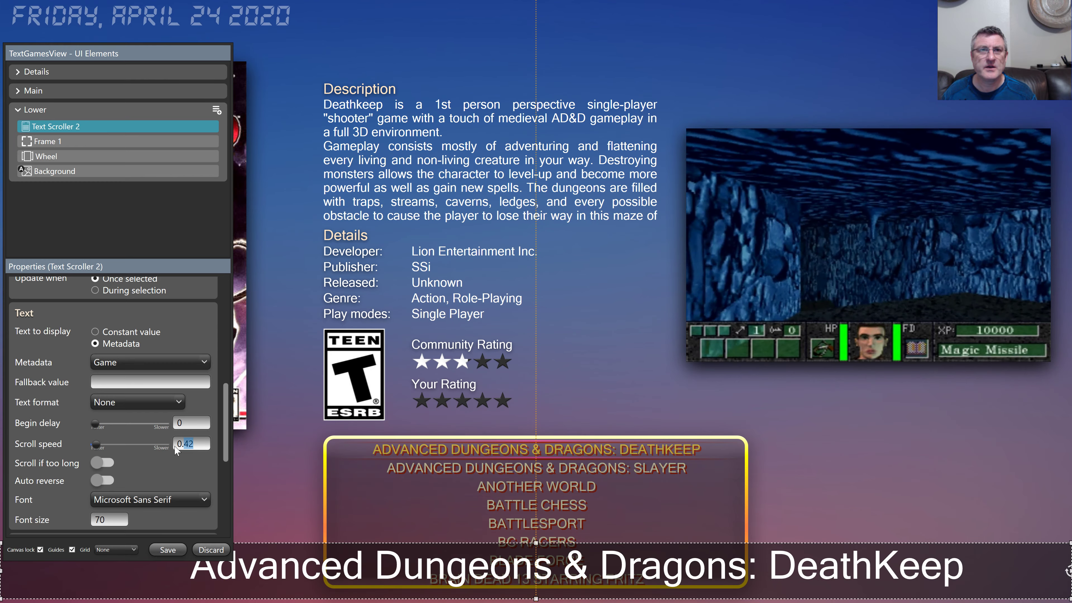
pyautogui.write('1')
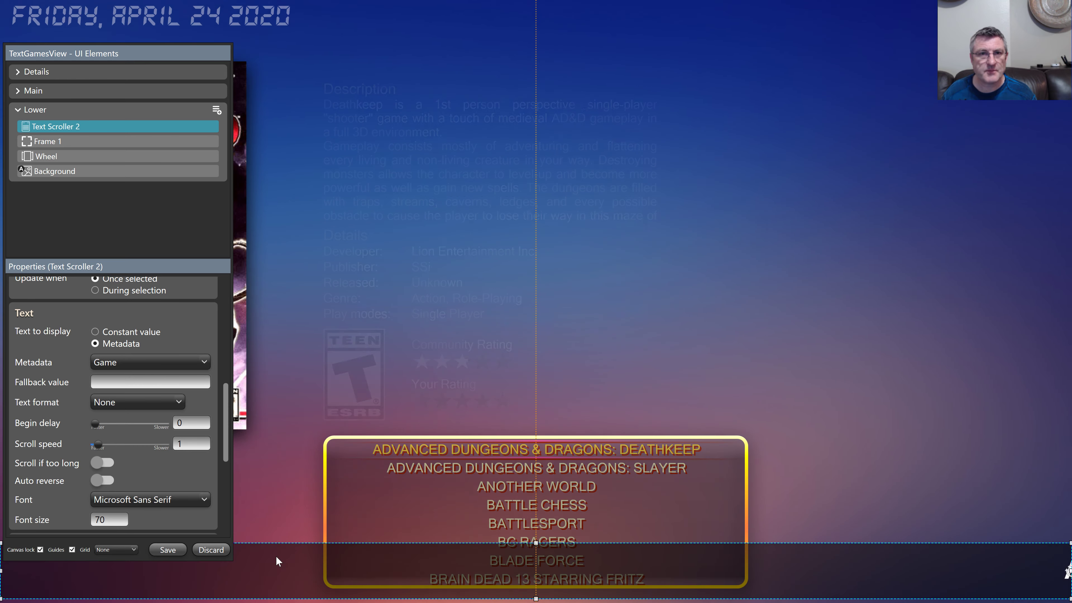
# Step: Copy and paste the title scroller, then set the copy's Metadata to Publisher
pyautogui.rightClick(276, 556)
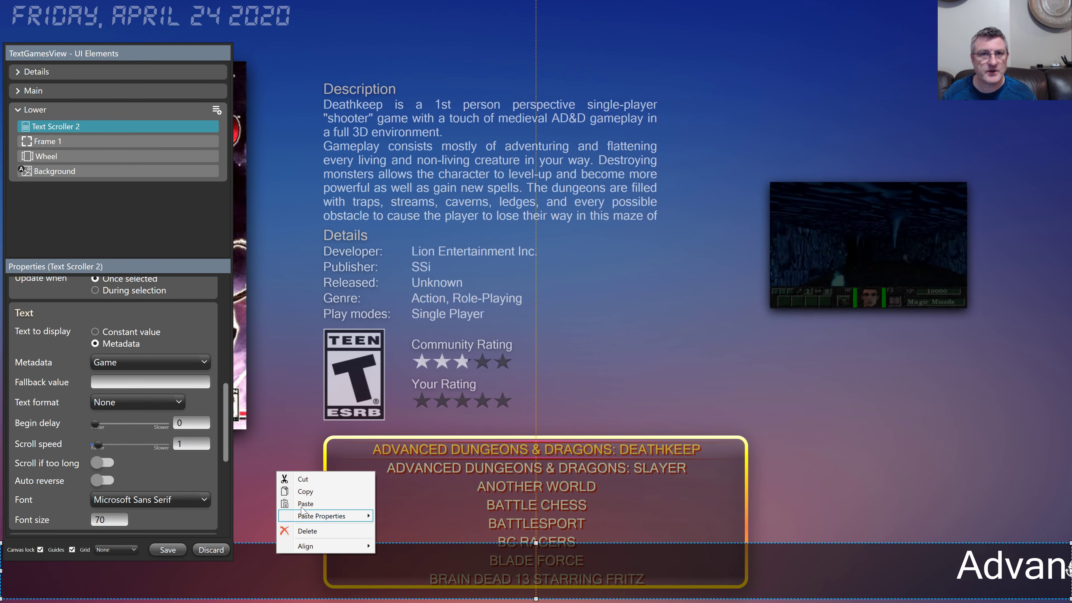
pyautogui.click(301, 492)
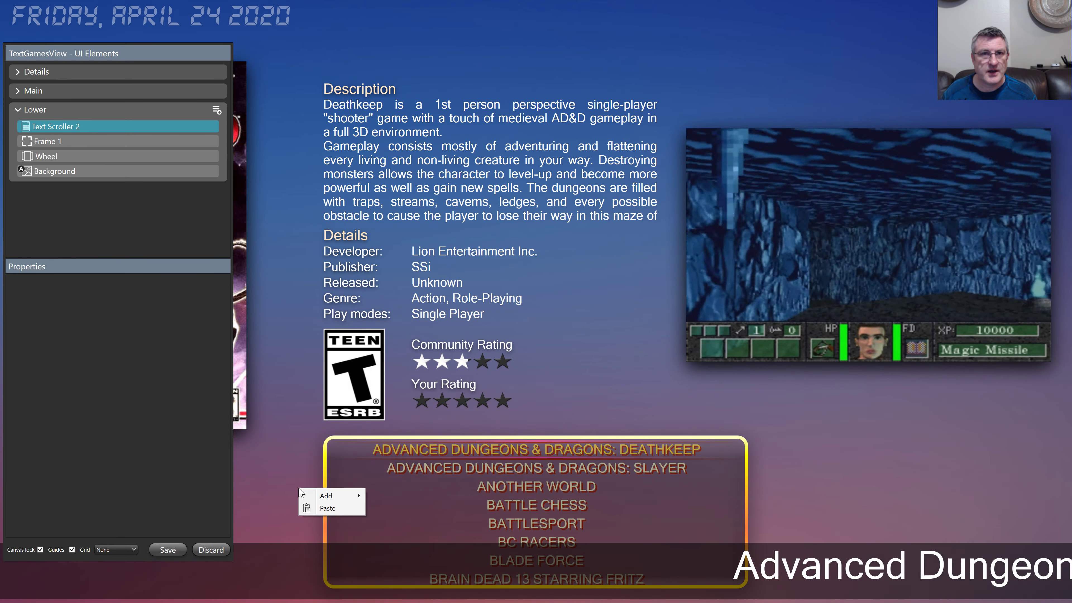
pyautogui.click(313, 510)
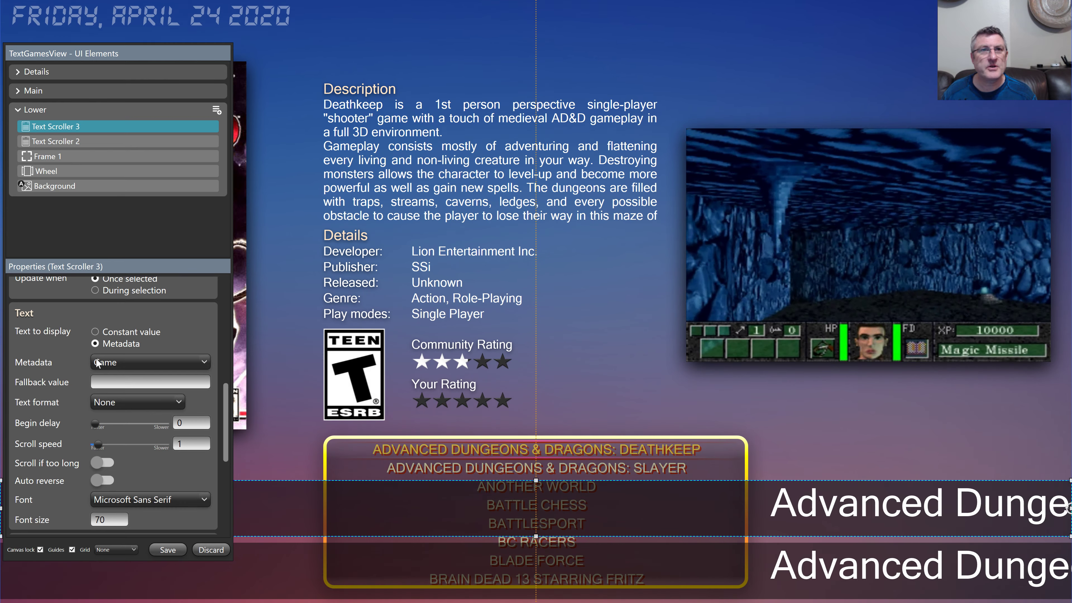
pyautogui.click(98, 362)
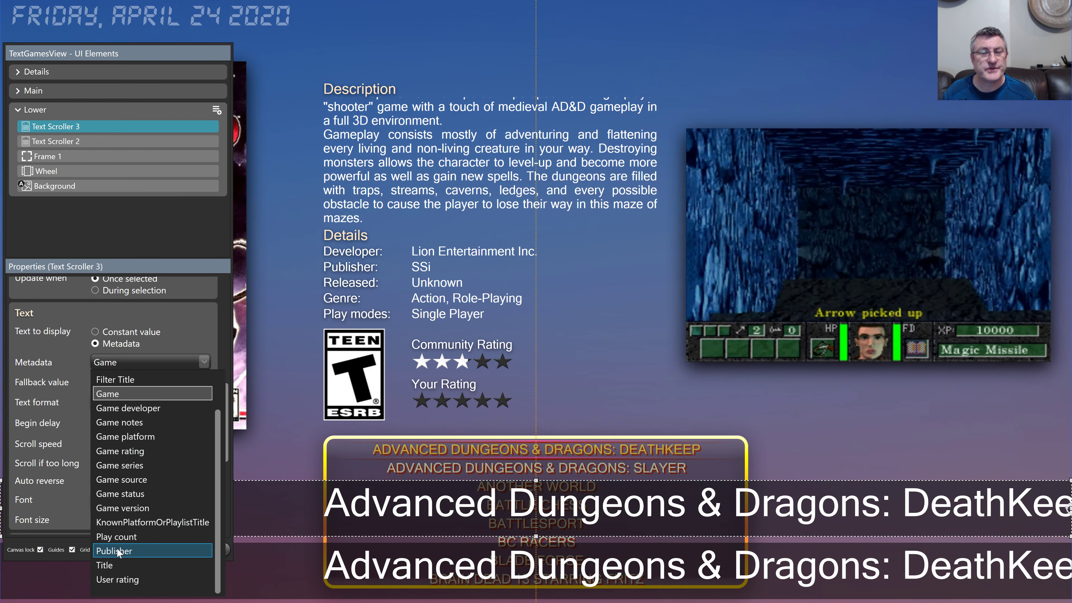
pyautogui.click(116, 548)
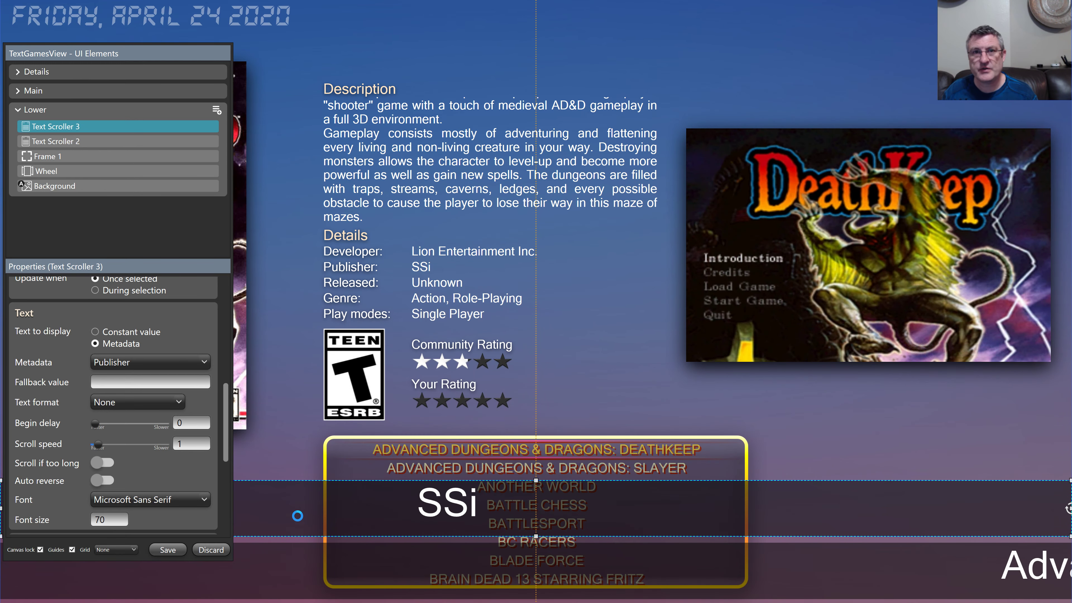
# Step: Delete Text Scroller 3, then discard the TextGamesView edits without saving
pyautogui.press('Delete')
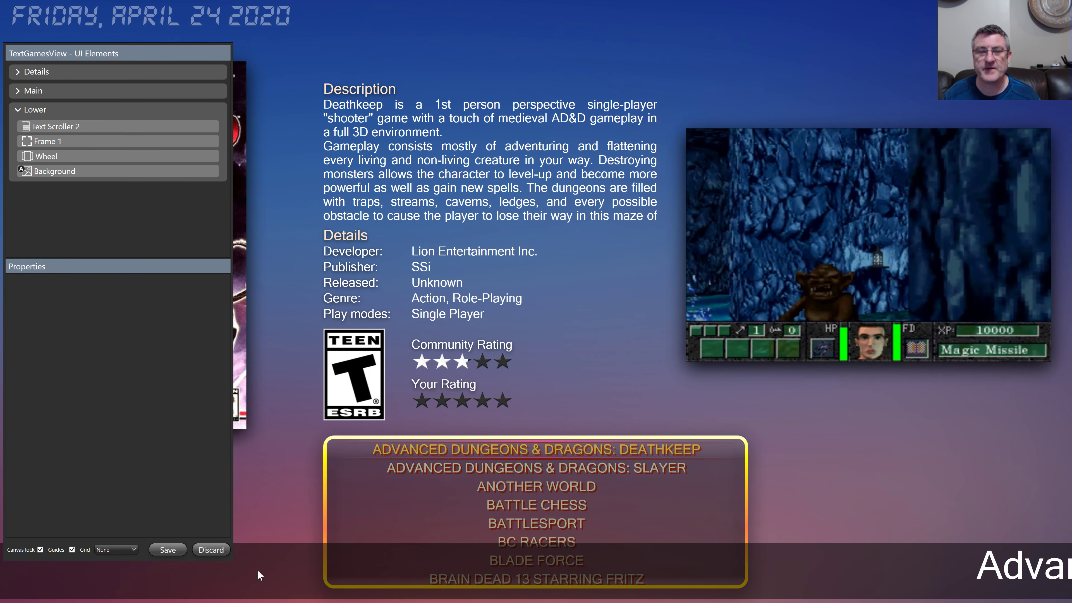
pyautogui.click(257, 570)
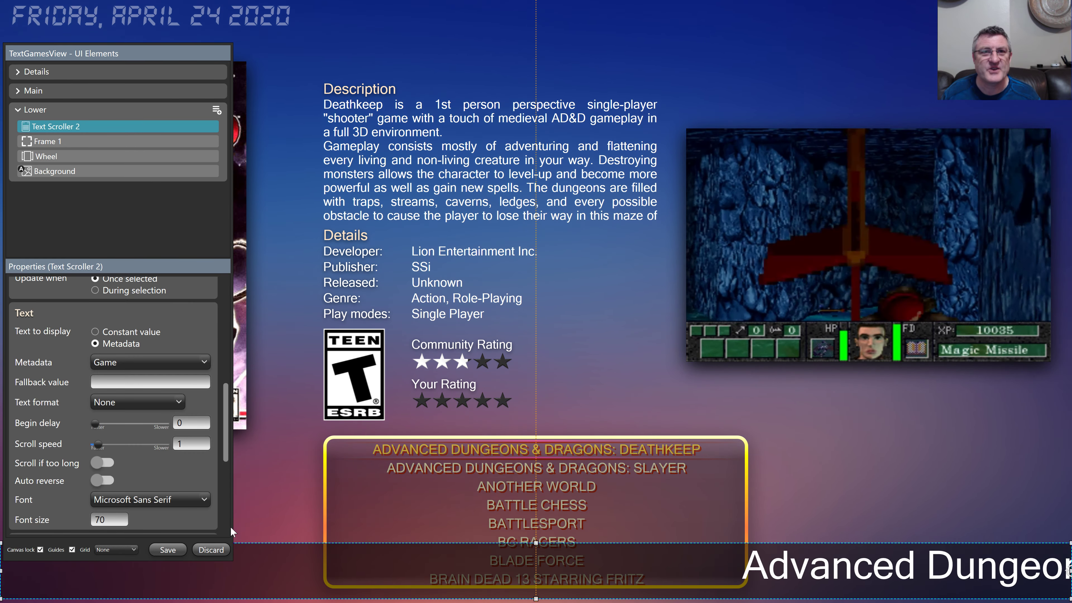
pyautogui.click(215, 552)
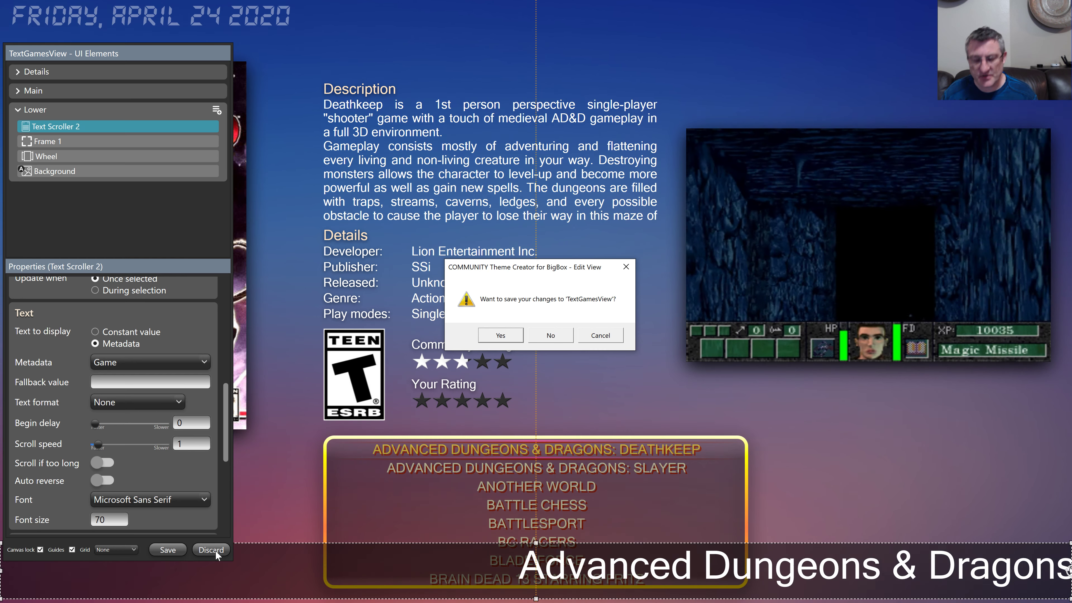
pyautogui.press('n')
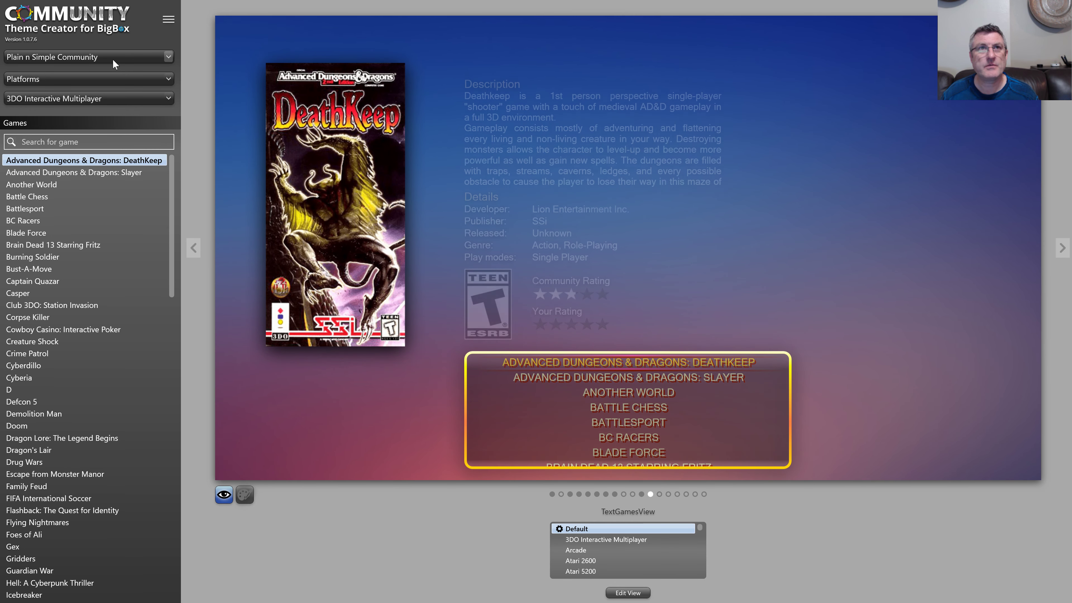
# Step: Select the Wheel theme from the theme dropdown
pyautogui.click(112, 59)
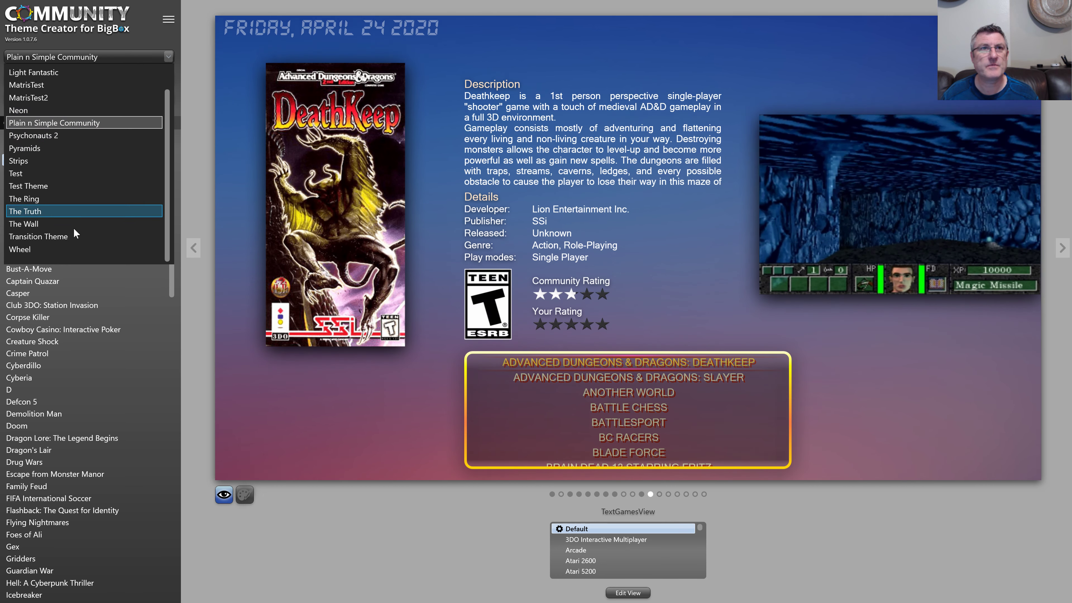
pyautogui.click(70, 245)
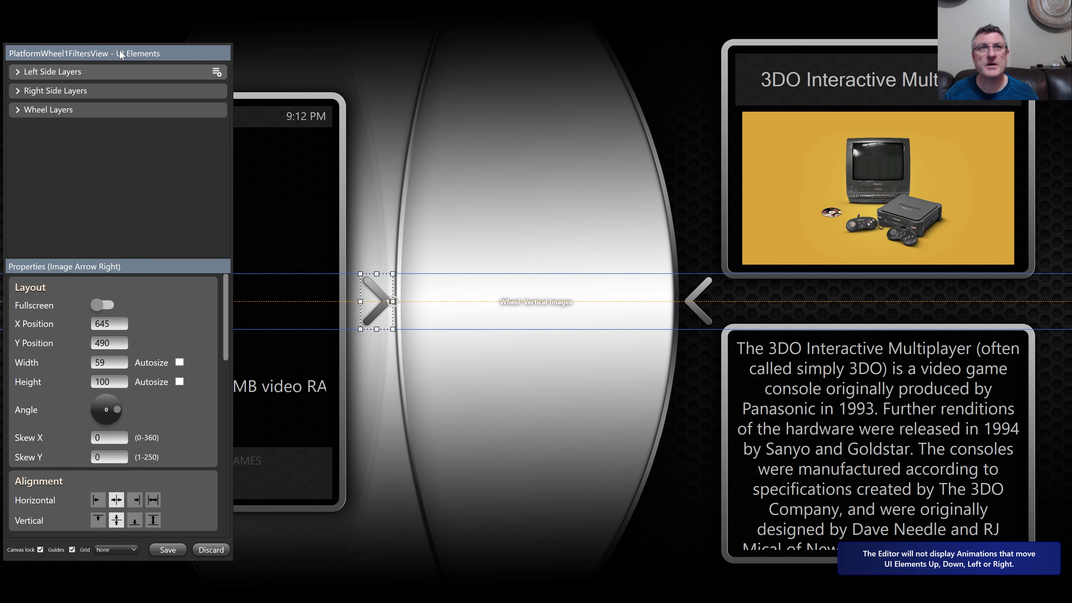
# Step: Move the UI Elements panel to the centre and select the wheel to show its settings
pyautogui.moveTo(121, 55); pyautogui.dragTo(509, 61)
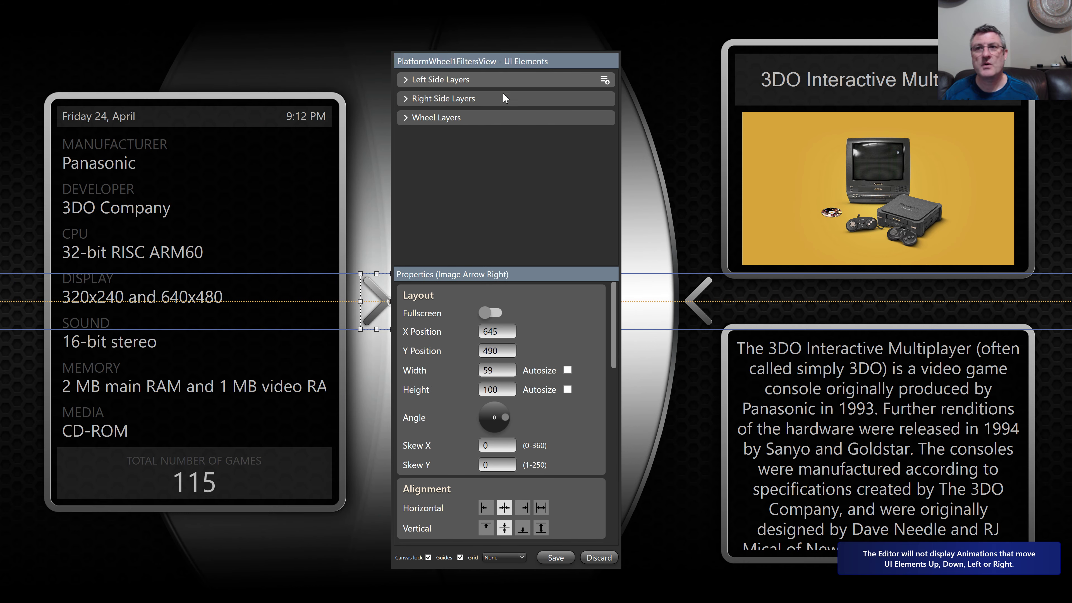
pyautogui.moveTo(612, 317); pyautogui.dragTo(611, 342)
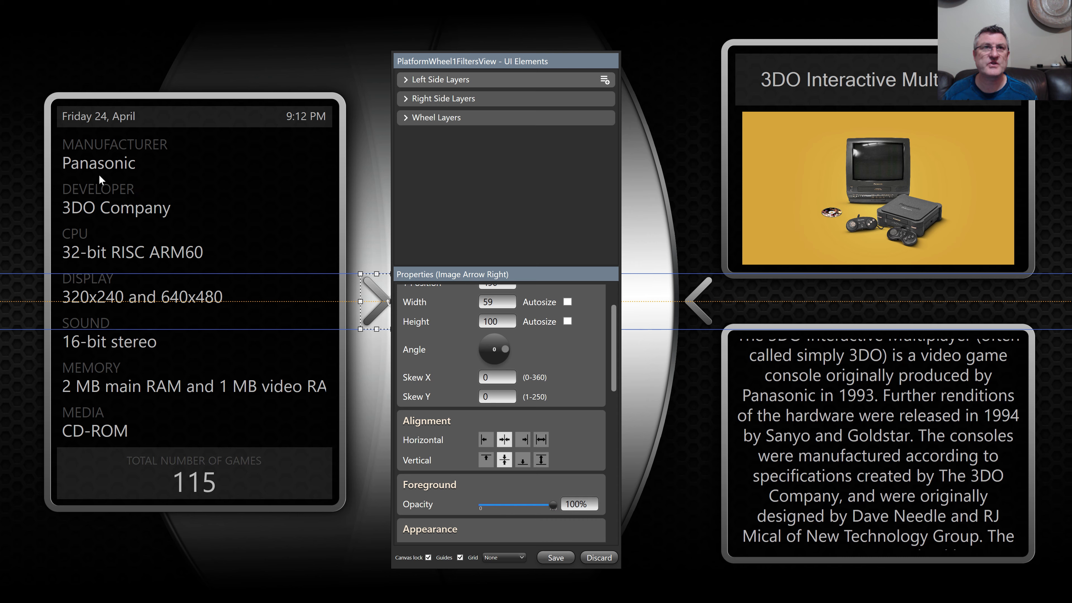
pyautogui.click(153, 469)
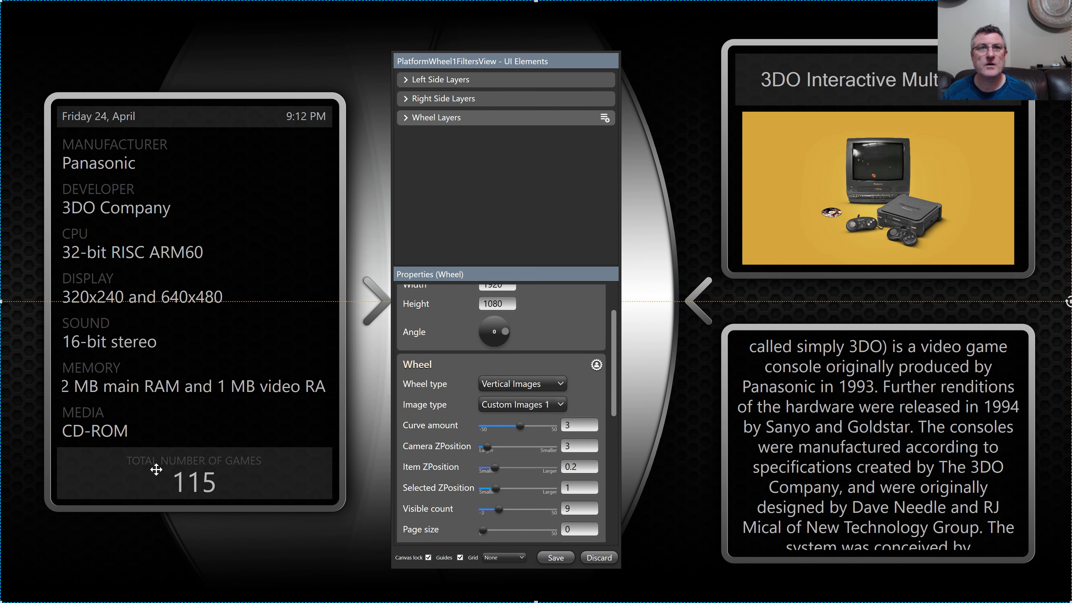